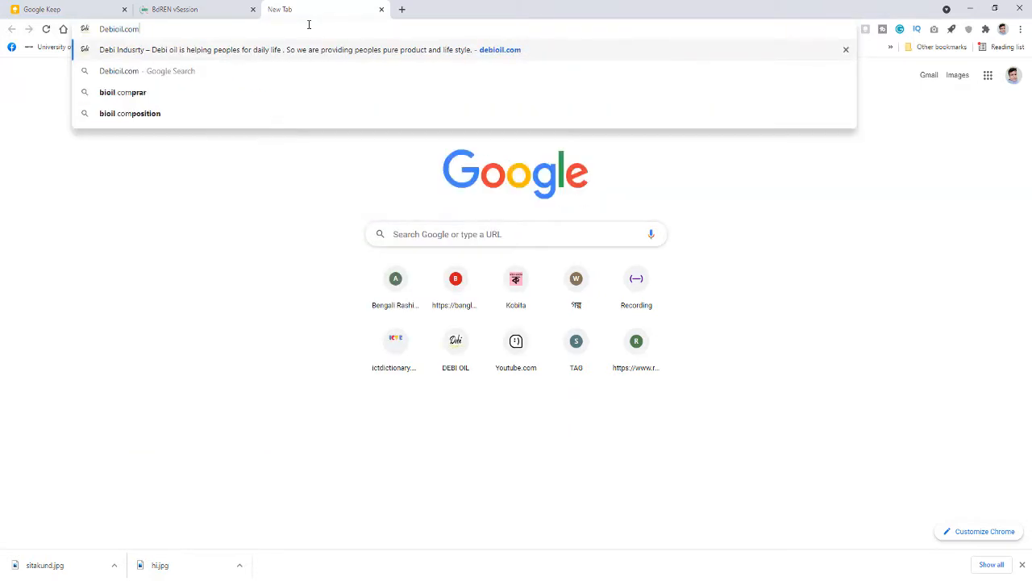
Load debioil.com, then go to its /cpanel address.
key(Return)
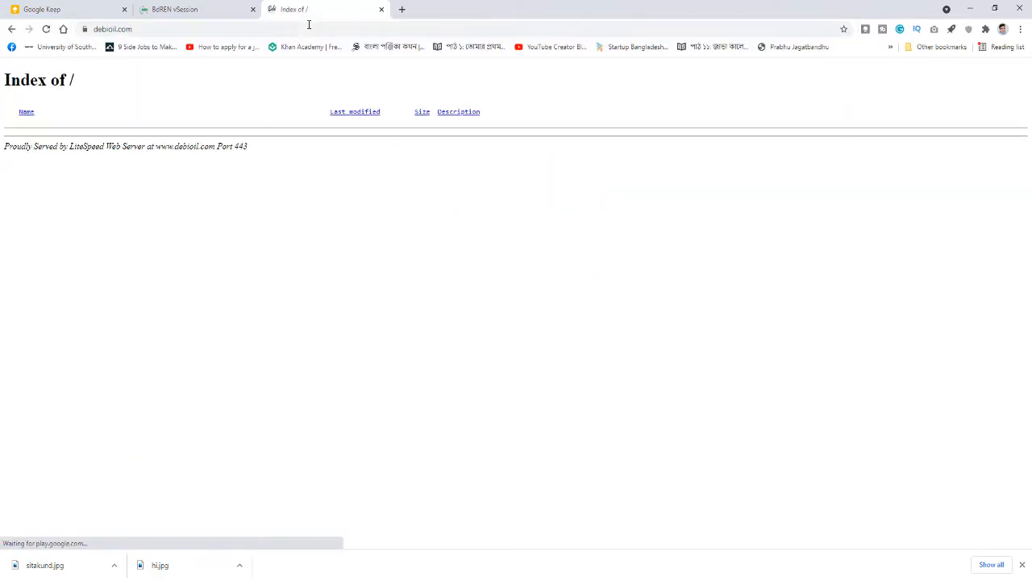
click(315, 26)
click(320, 27)
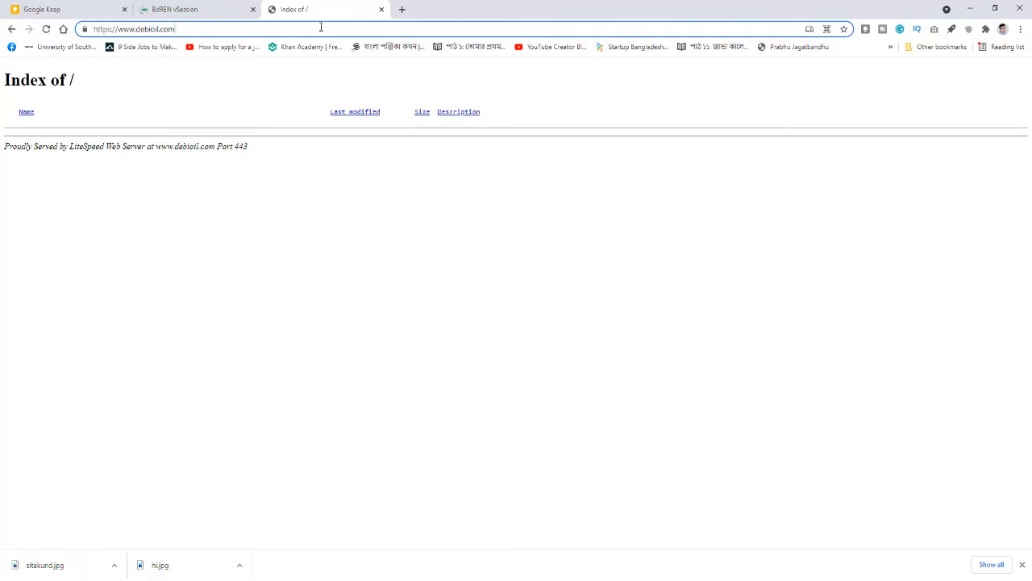
text(/cpanel)
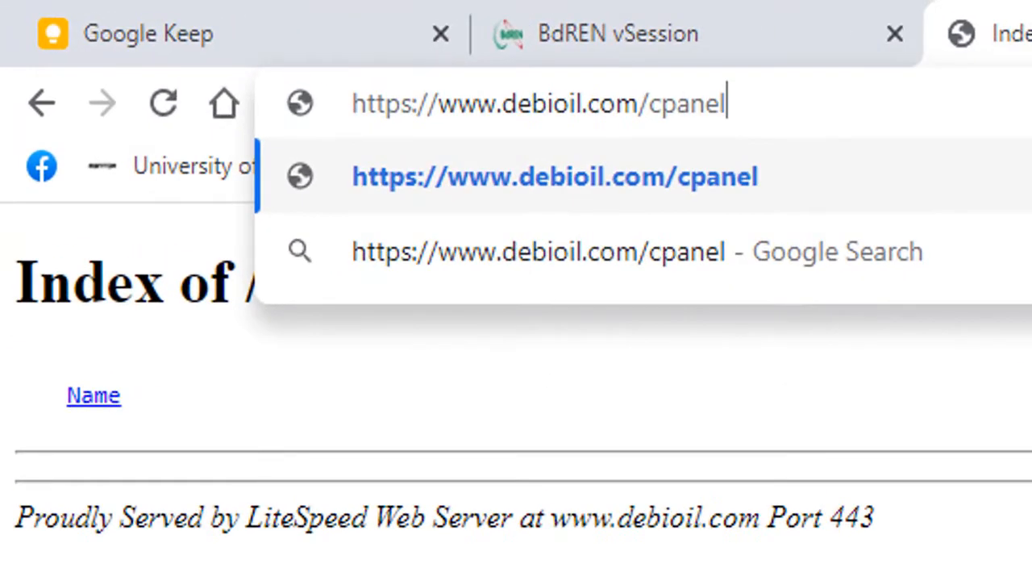
key(Return)
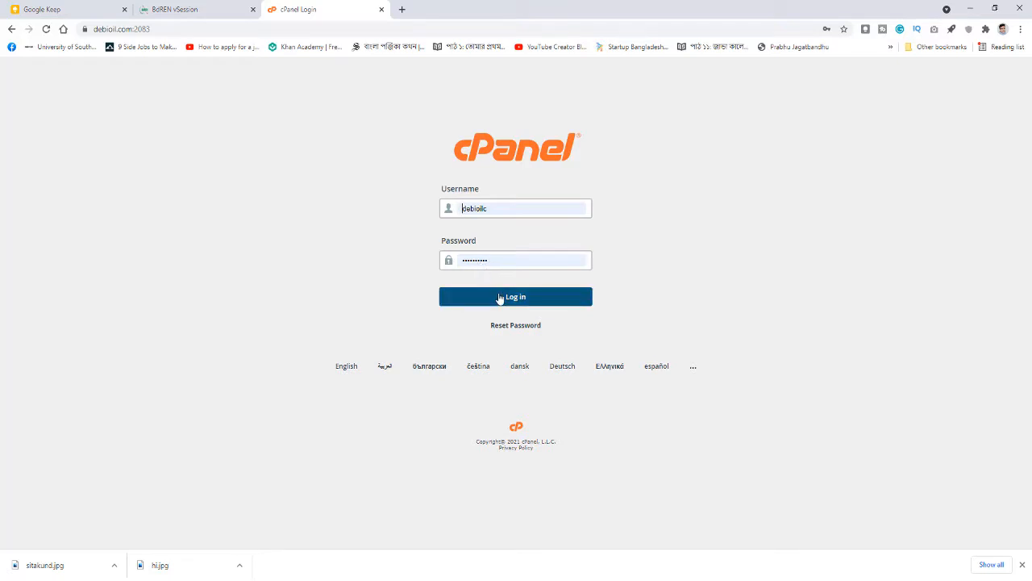
Open a spare blank tab, then sign in to cPanel with the saved username and password.
click(402, 9)
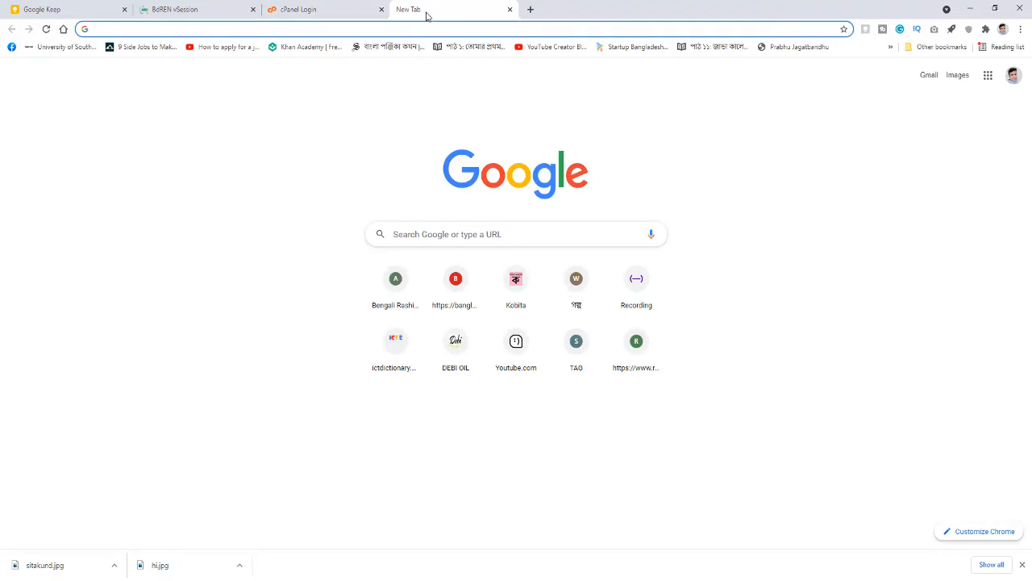
click(323, 15)
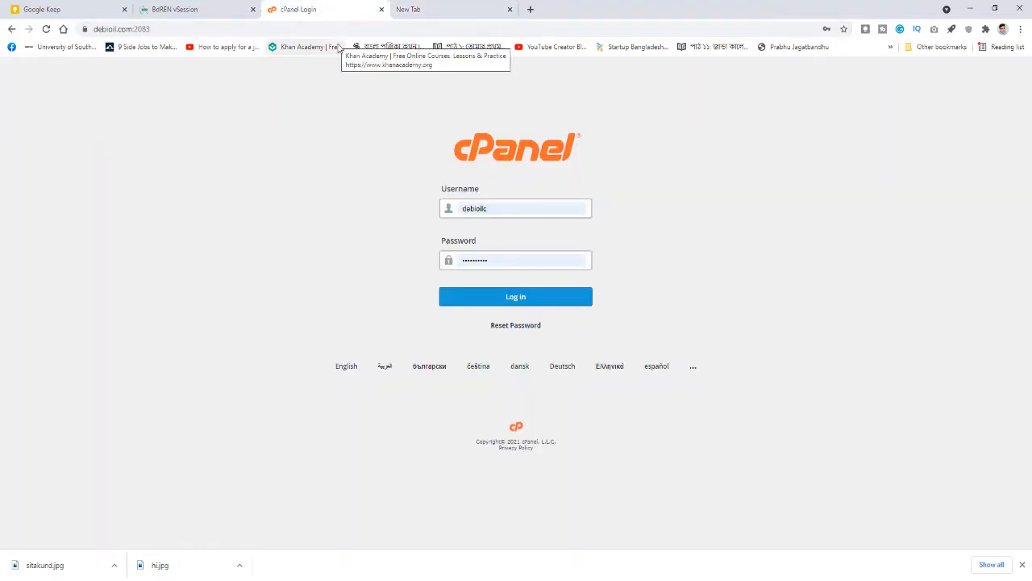
click(418, 10)
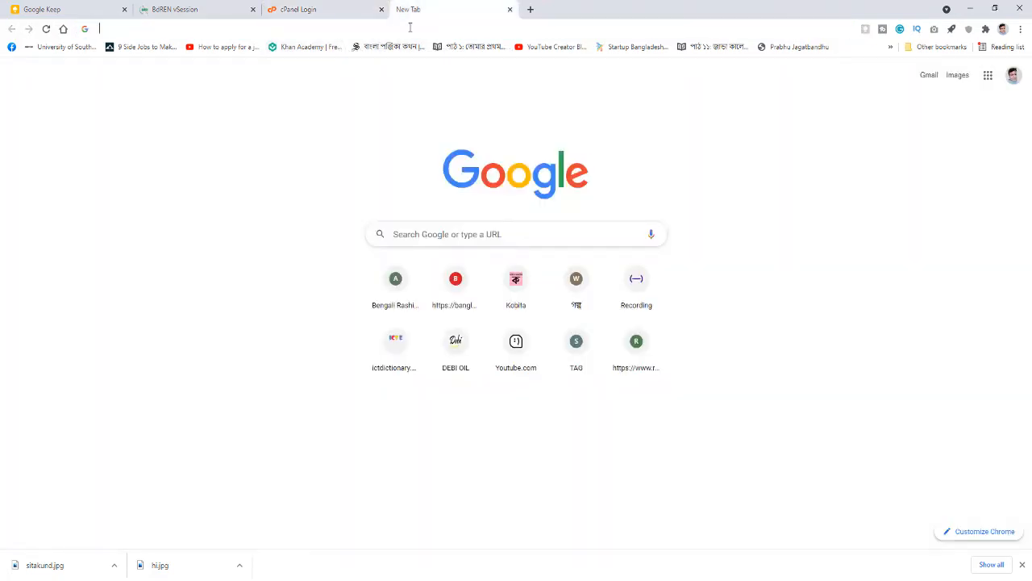
click(409, 28)
text(d)
key(BackSpace)
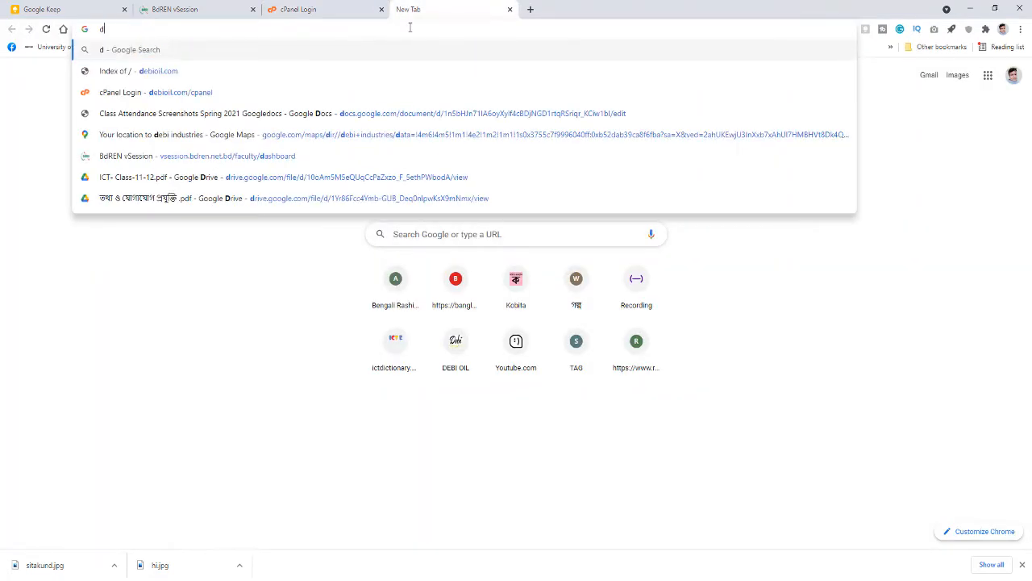
key(BackSpace)
click(318, 9)
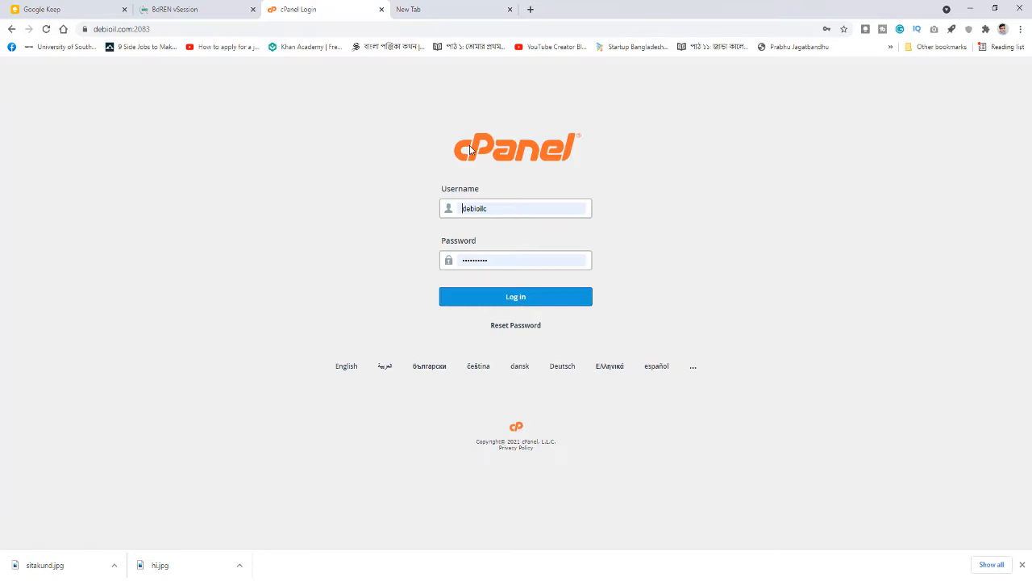
click(524, 304)
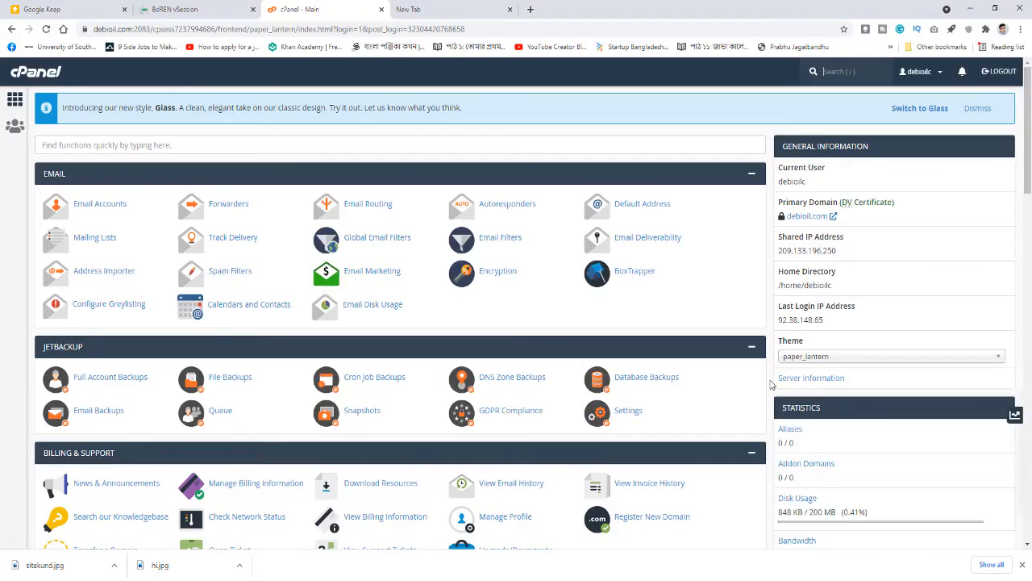
Scroll the cPanel dashboard down to the Softaculous Apps Installer's WordPress script.
scroll(857, 314, down, 3)
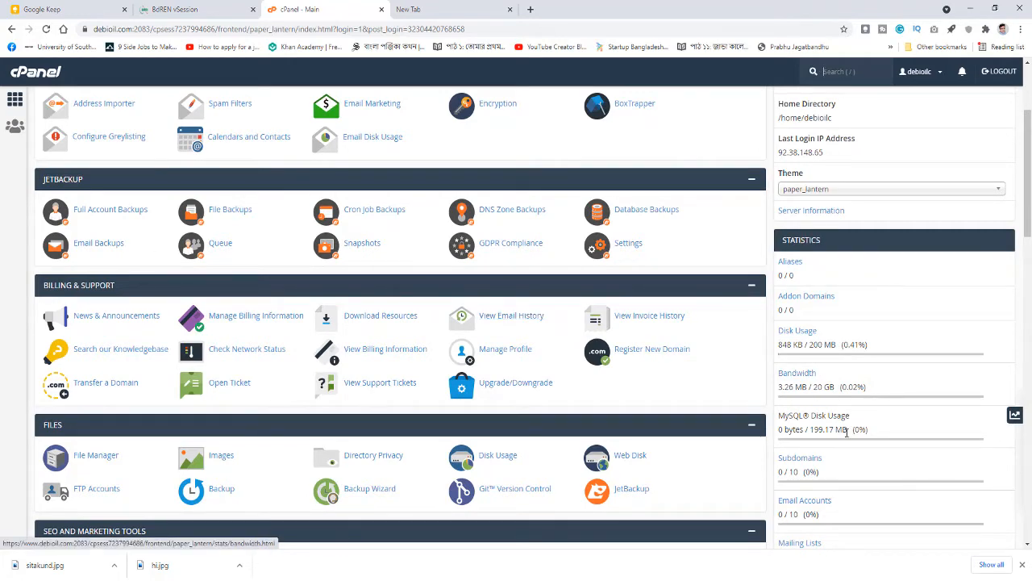
scroll(831, 433, down, 2)
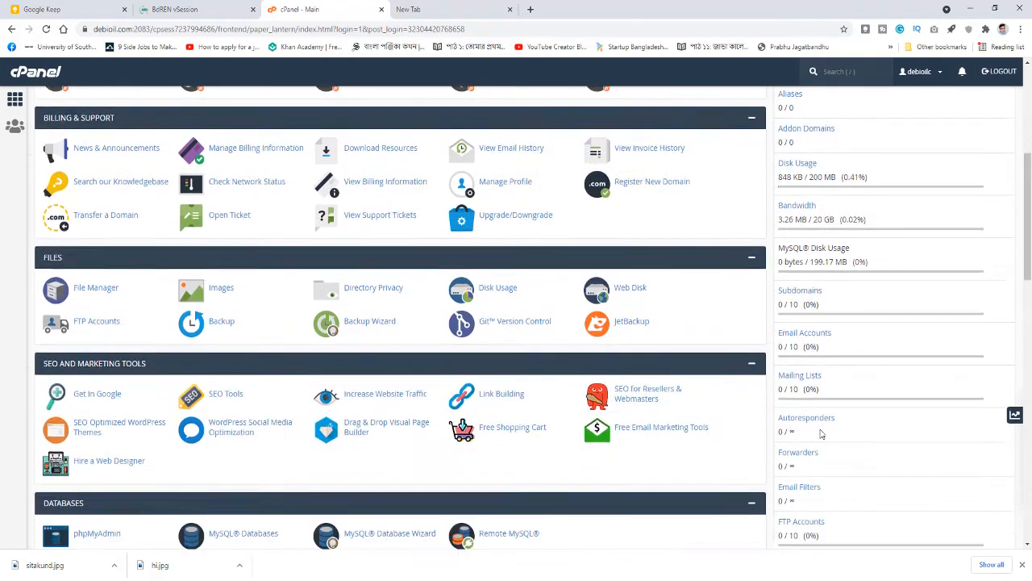
scroll(310, 436, down, 5)
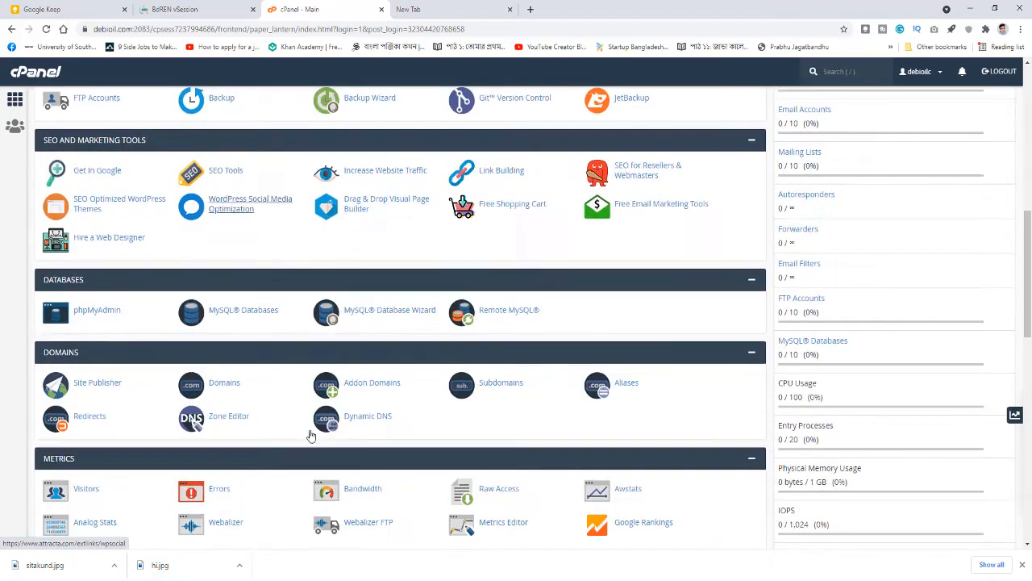
scroll(309, 435, down, 5)
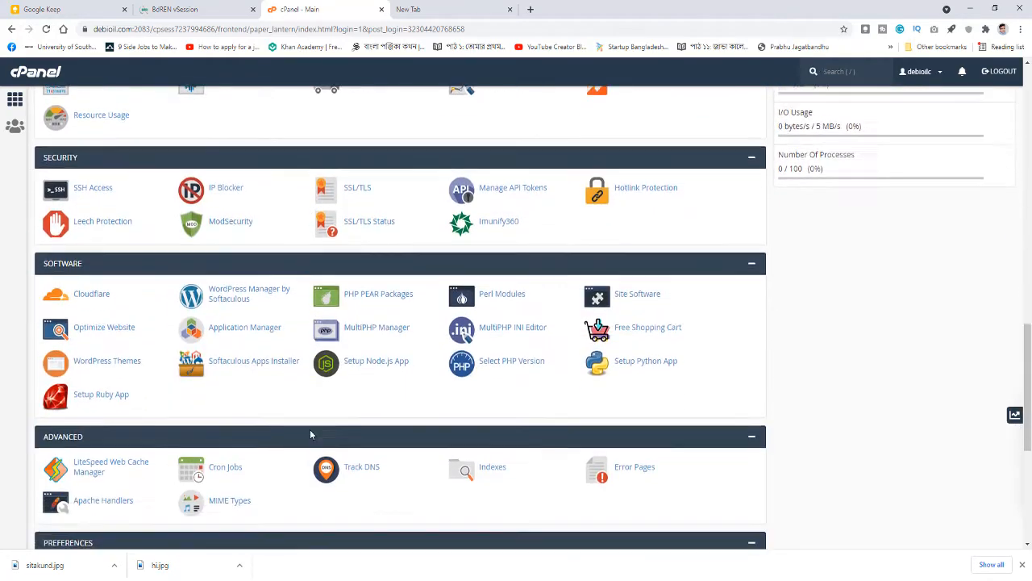
scroll(310, 435, down, 3)
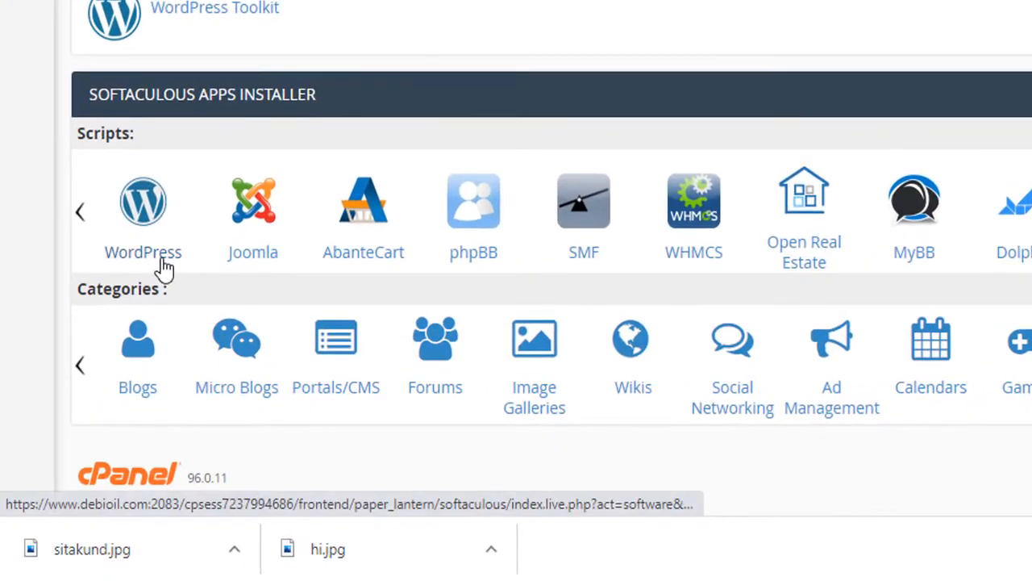
Open WordPress in Softaculous and choose Install Now.
click(142, 222)
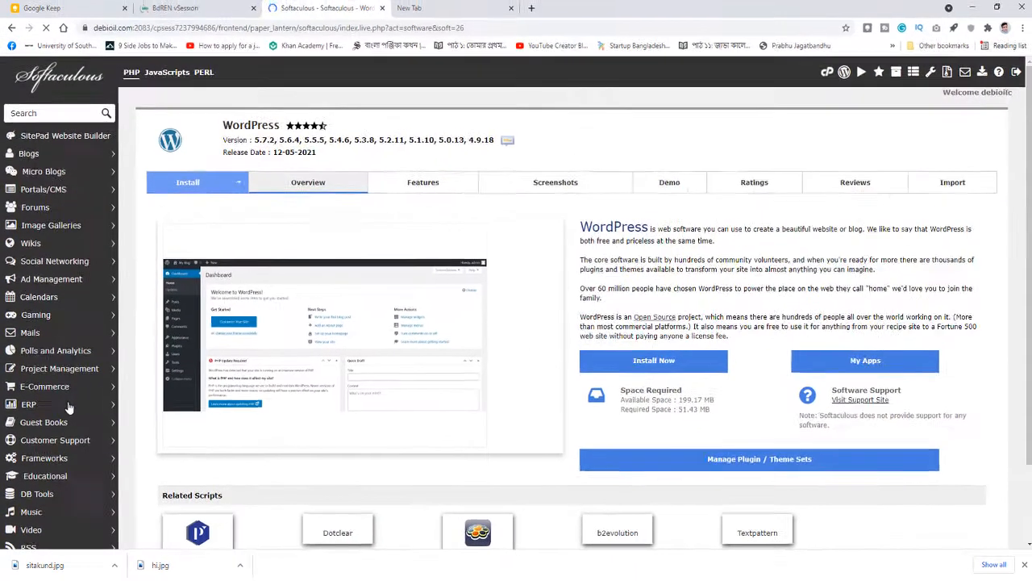
scroll(595, 330, down, 2)
scroll(595, 331, up, 2)
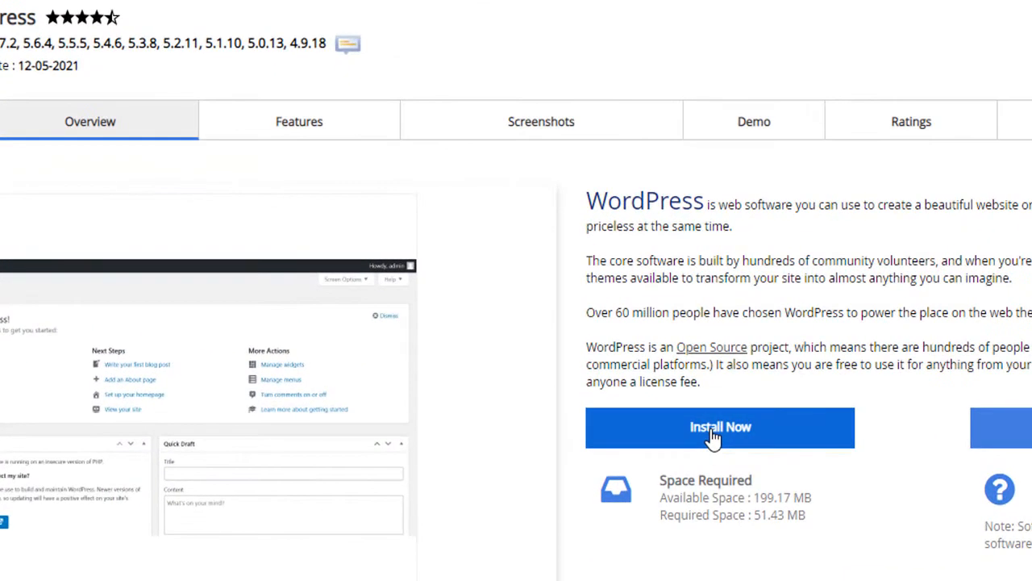
click(714, 435)
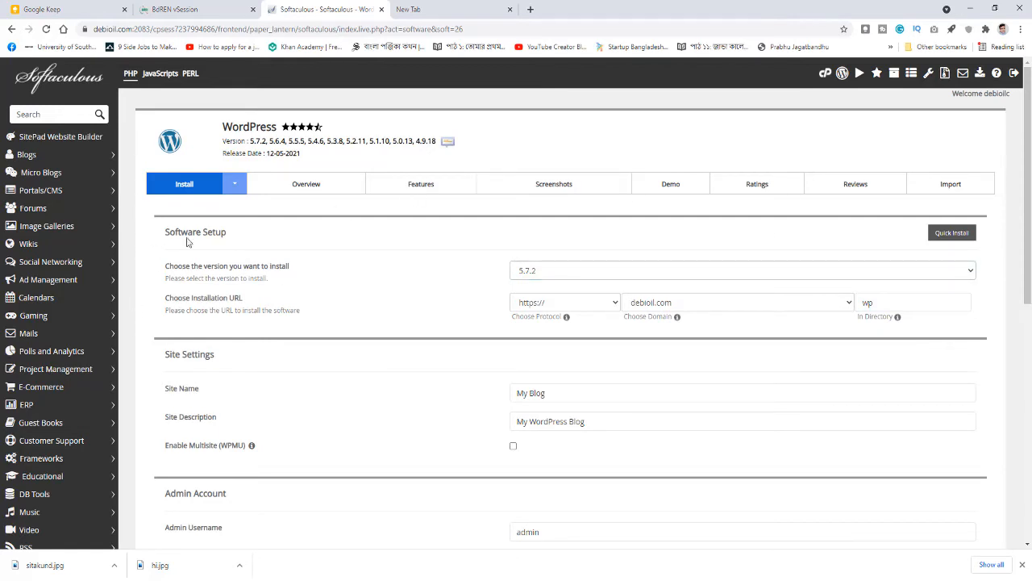
click(578, 272)
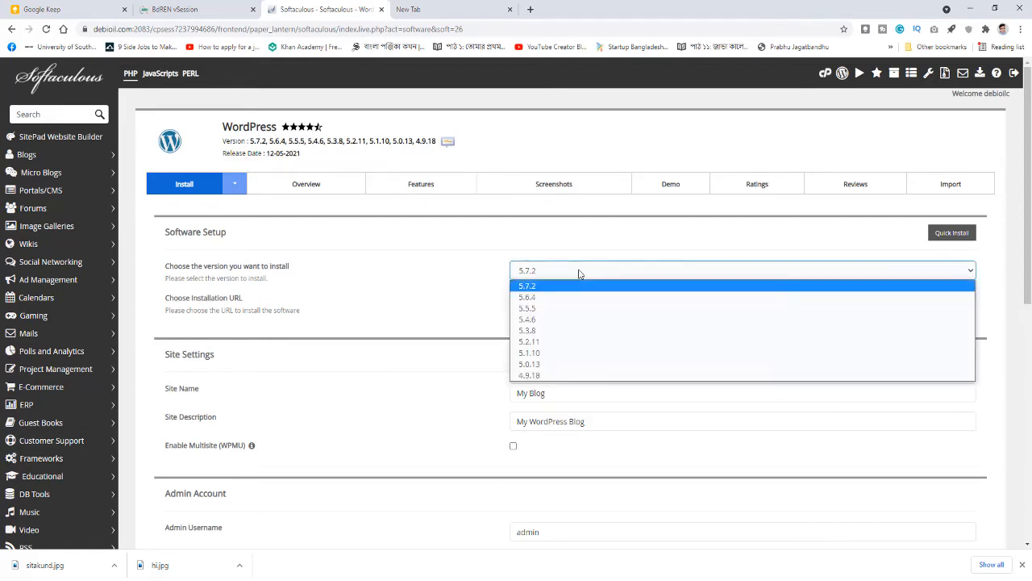
click(578, 273)
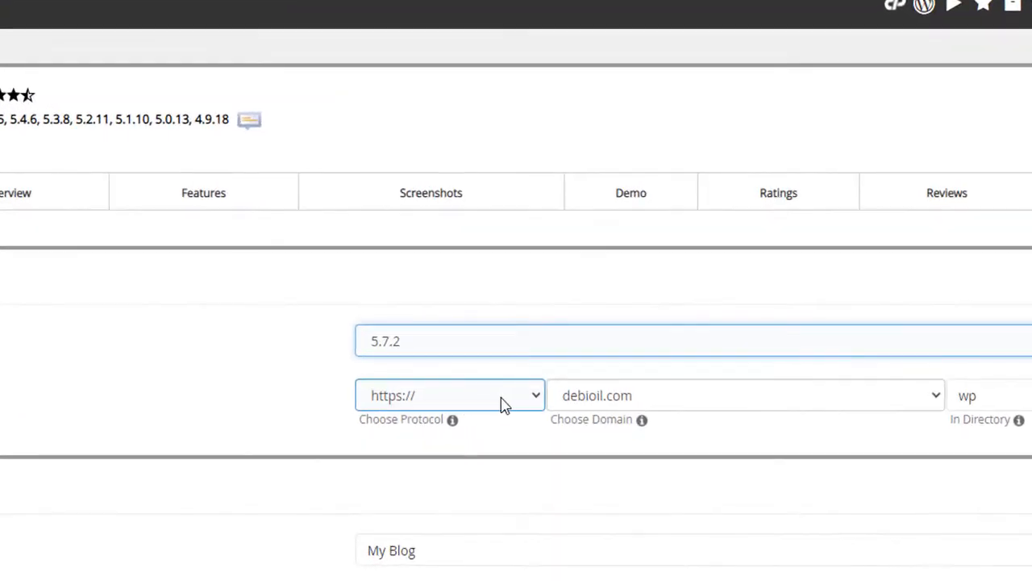
click(502, 400)
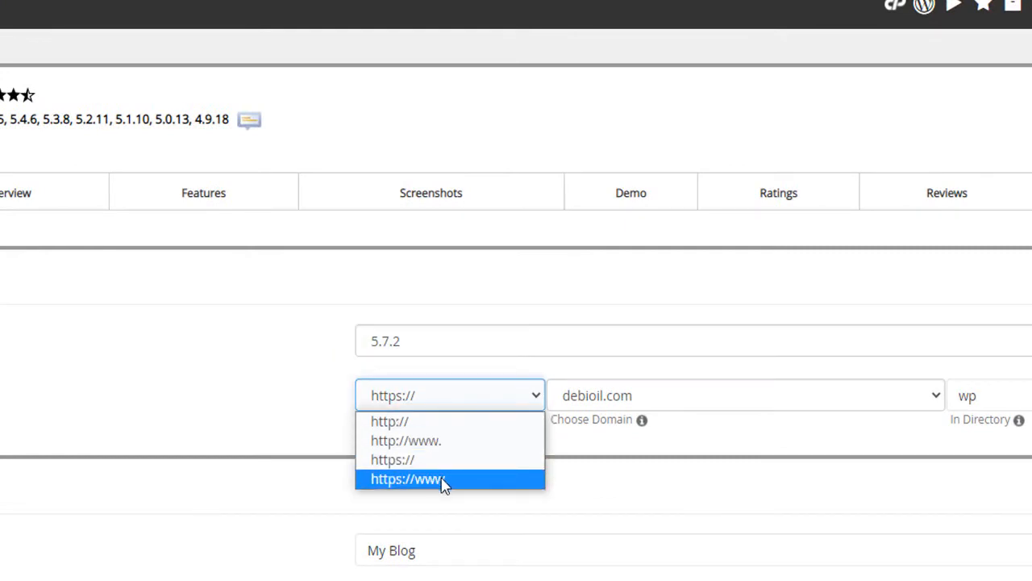
click(442, 481)
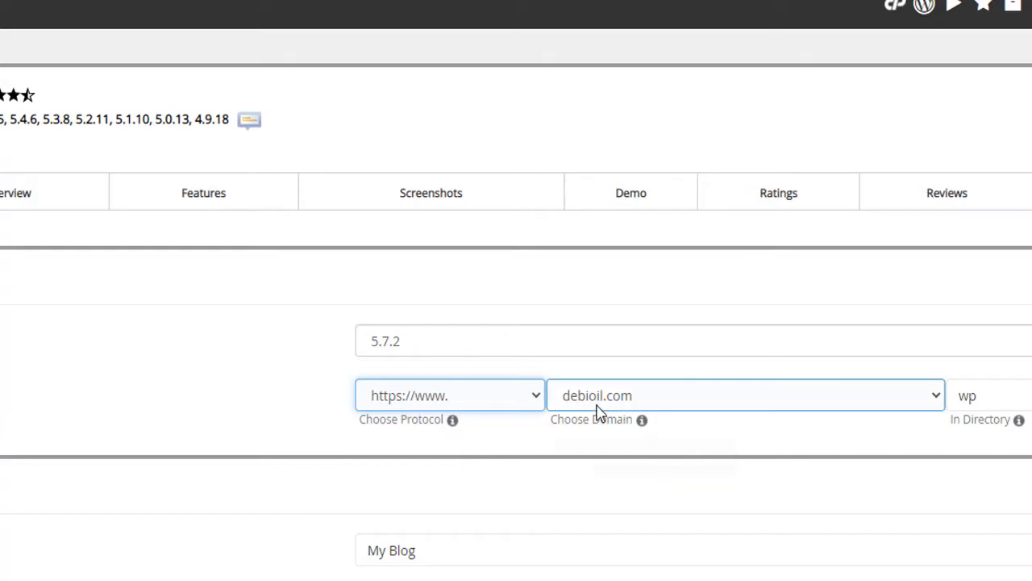
click(1014, 396)
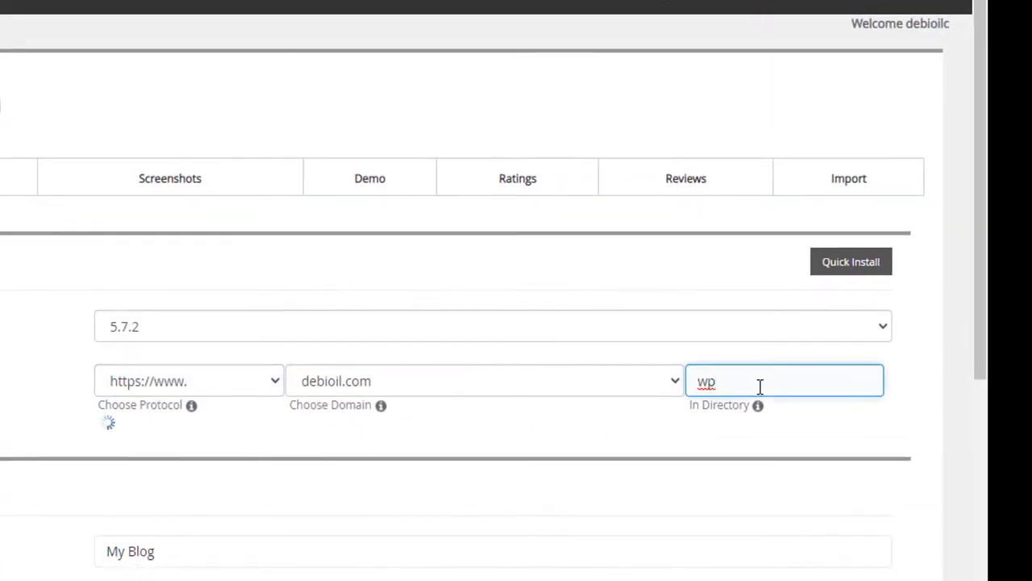
key(BackSpace)
key(BackSpace)
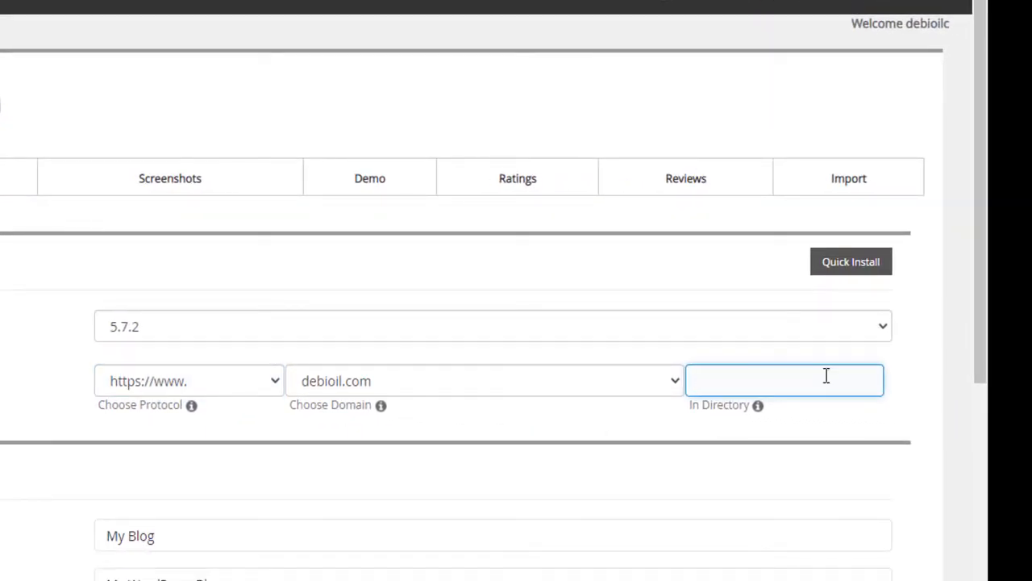
click(689, 431)
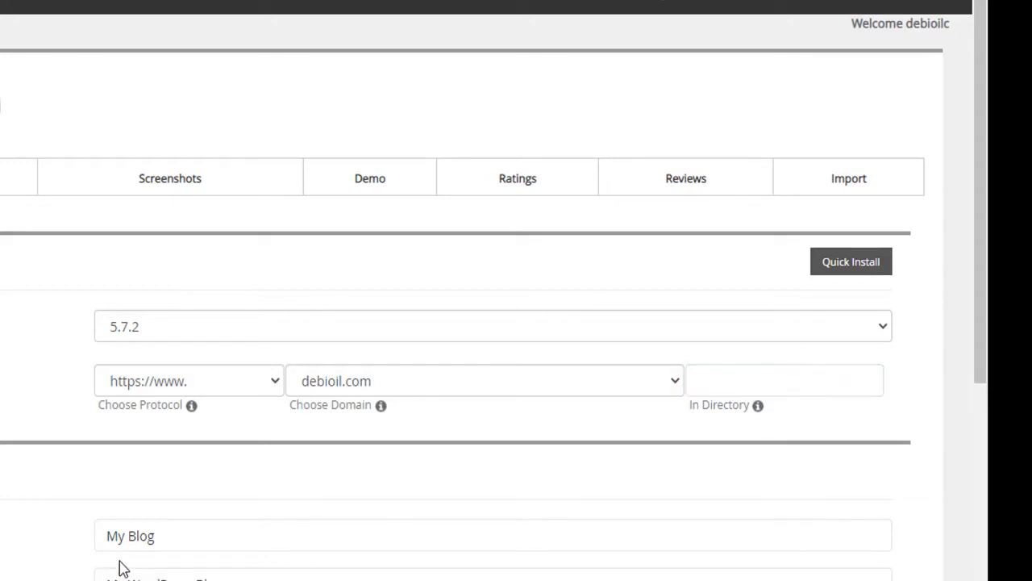
Set site name 'Debi Industry' and description 'Debi industry is providing a lot of product which will help you for healthy'.
scroll(140, 557, down, 3)
click(180, 350)
double_click(180, 350)
triple_click(180, 350)
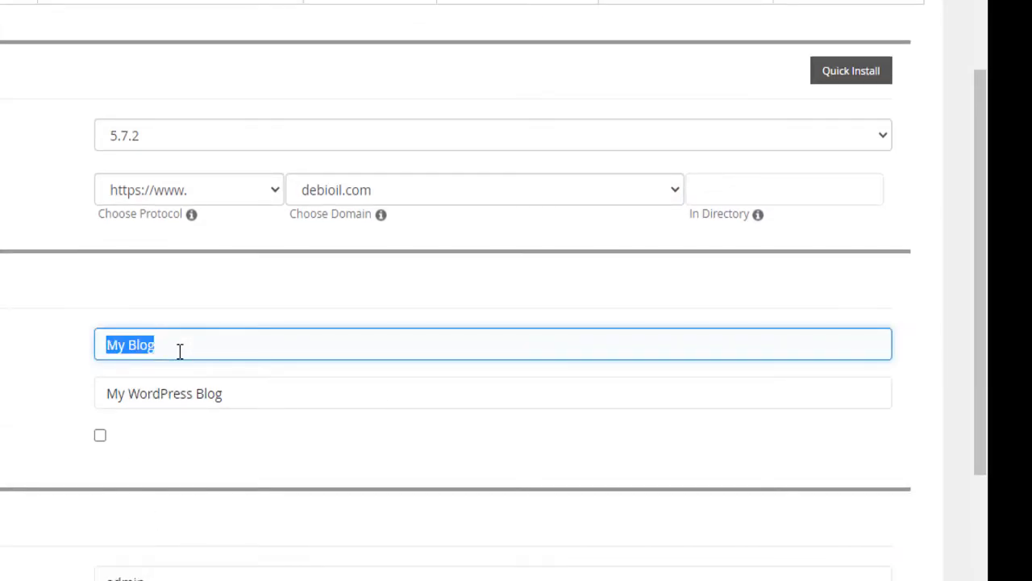
text(Debi Industry)
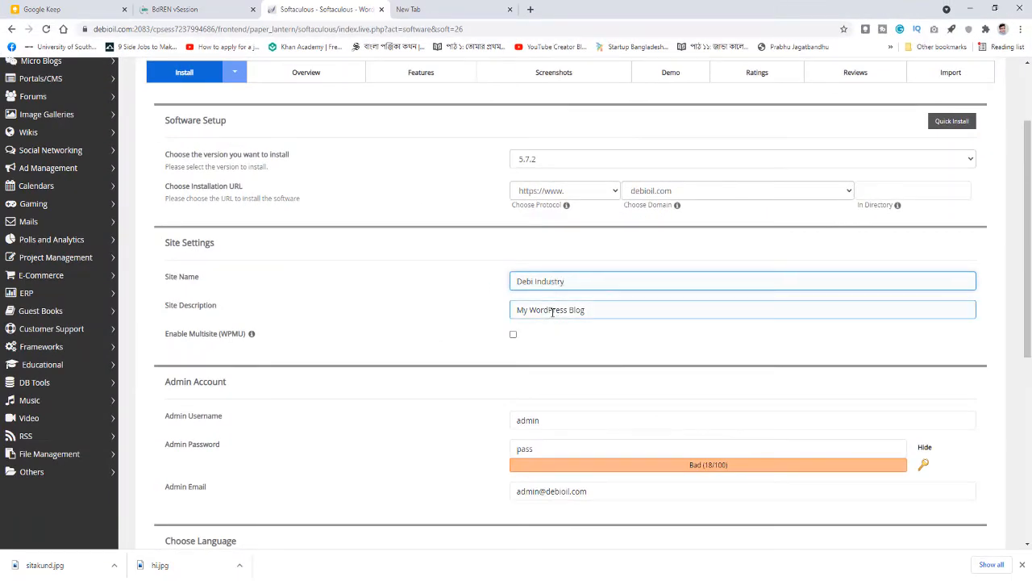
triple_click(551, 311)
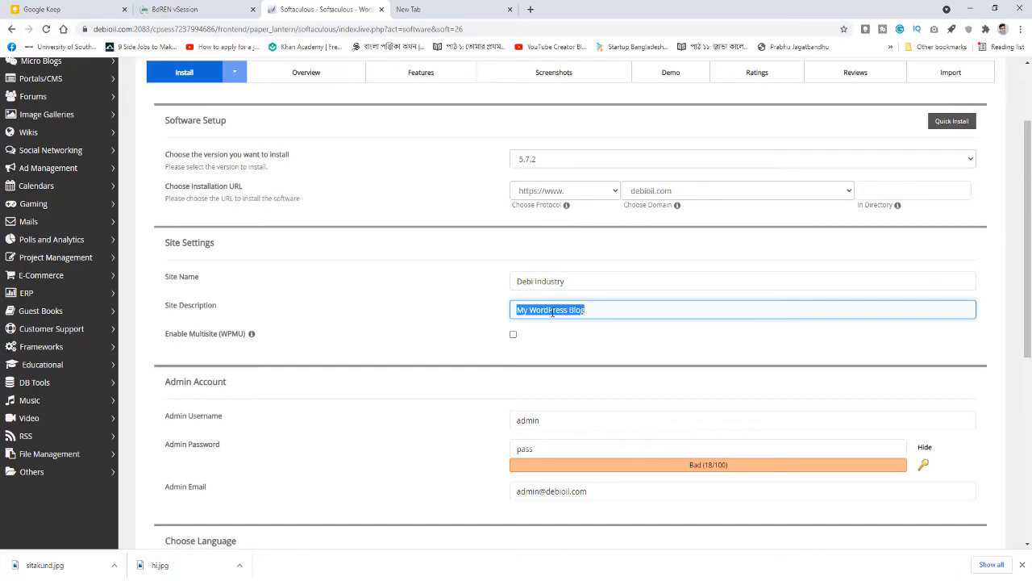
text(Debi indu)
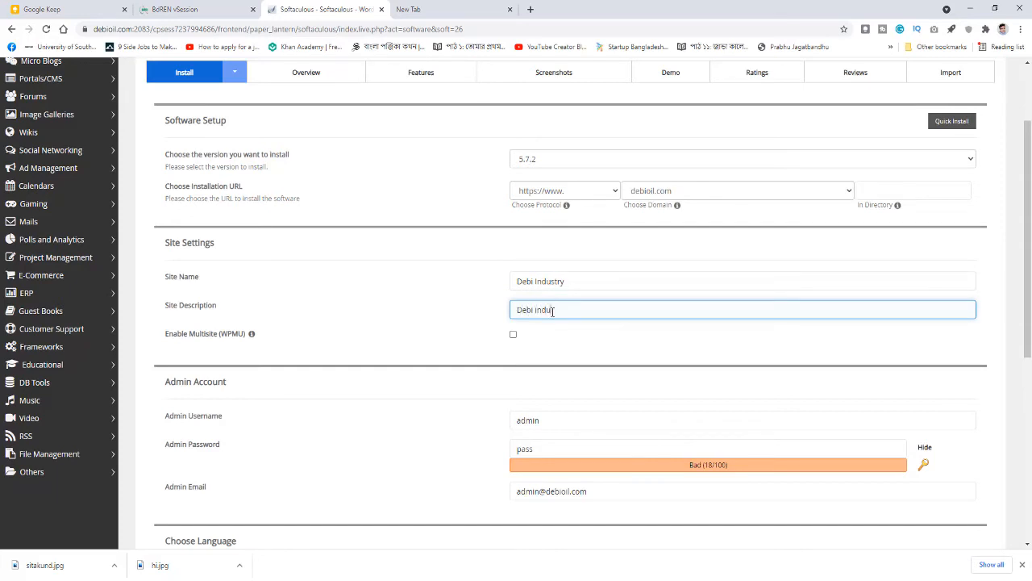
text(stry is providing a lot of product which will help you  for healthy life)
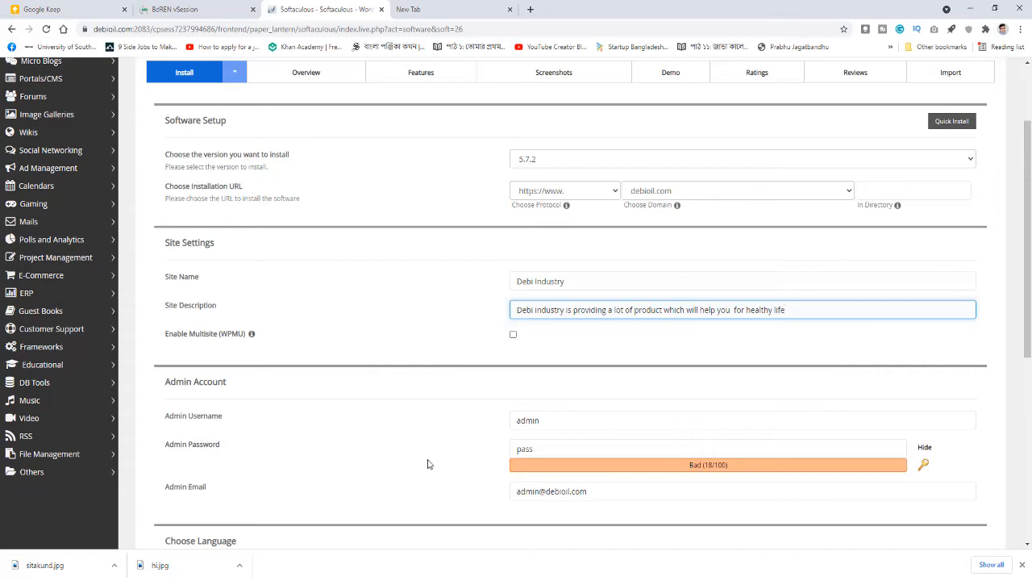
click(395, 456)
Replace the default admin username and set a new admin password.
scroll(387, 452, down, 2)
triple_click(573, 255)
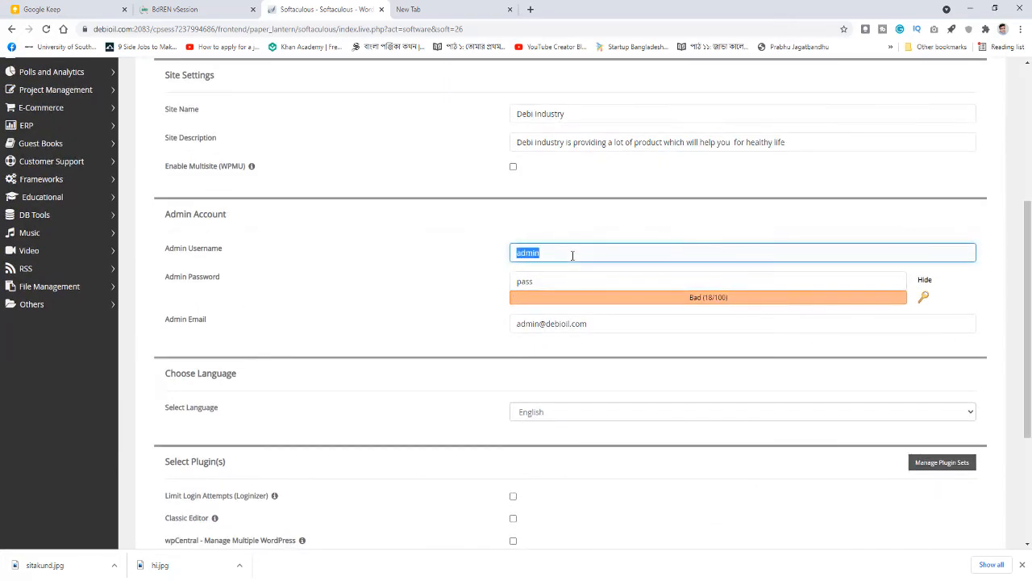
text(bar)
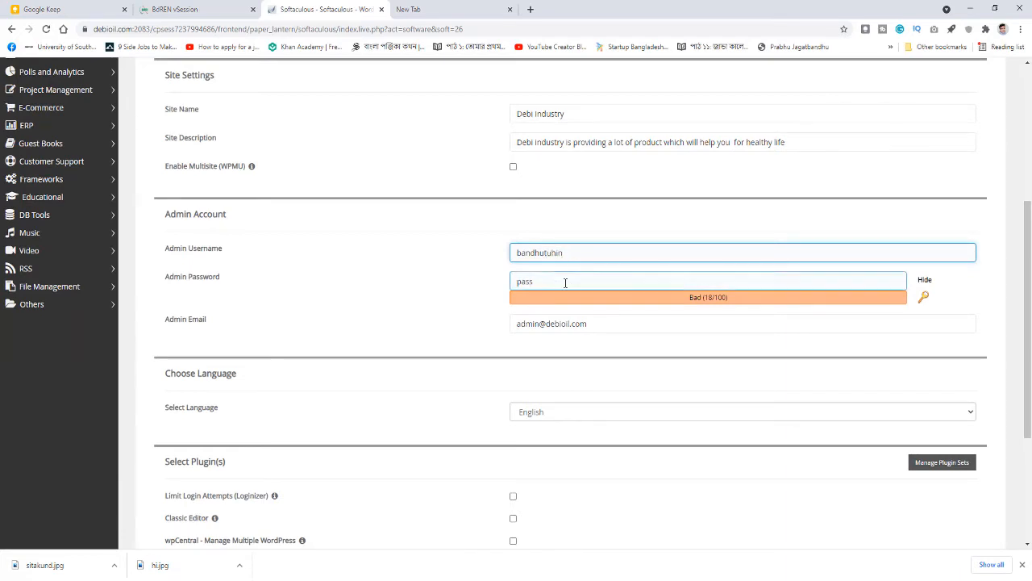
double_click(565, 281)
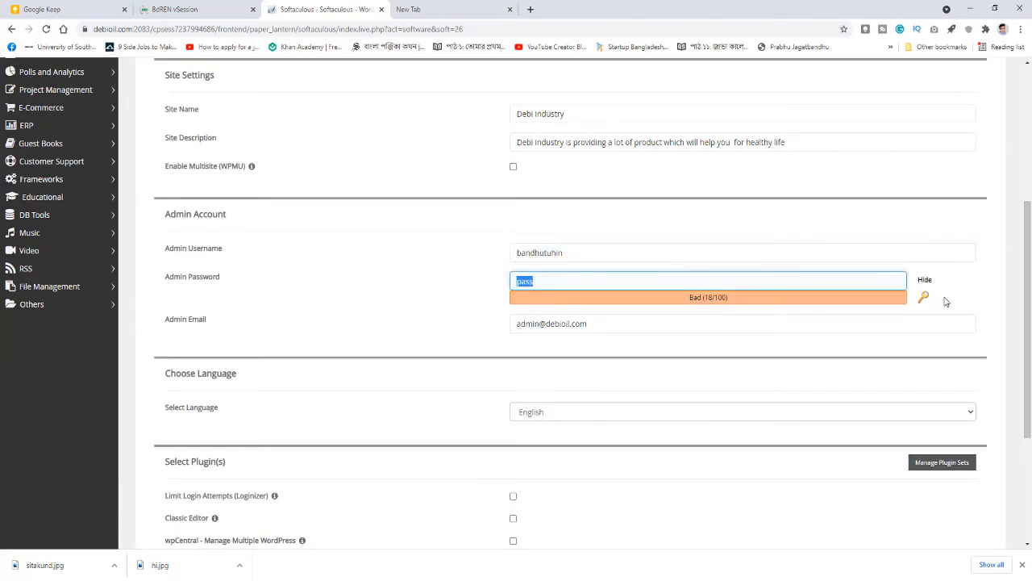
click(924, 279)
click(626, 274)
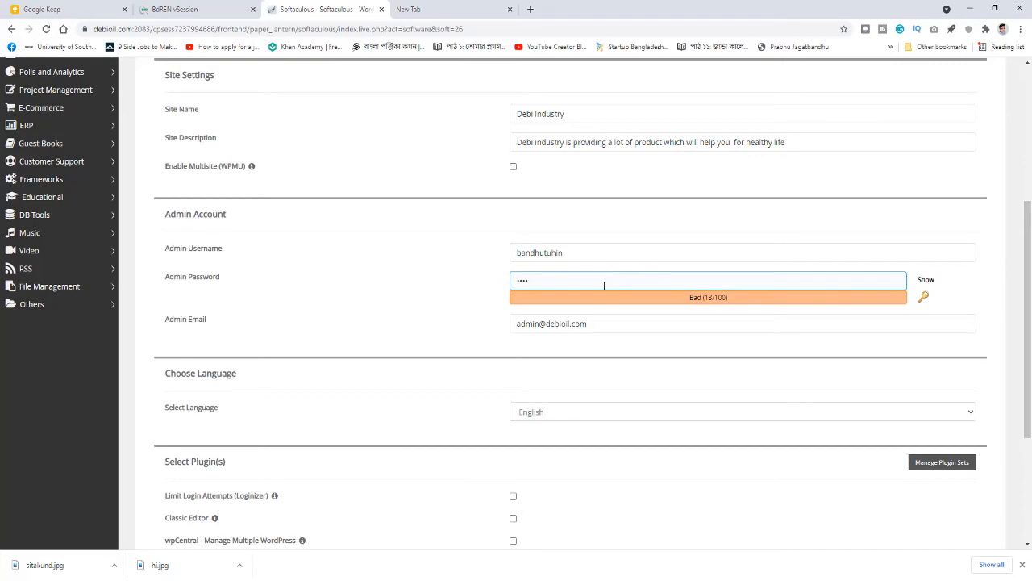
double_click(604, 286)
text(••••••••••)
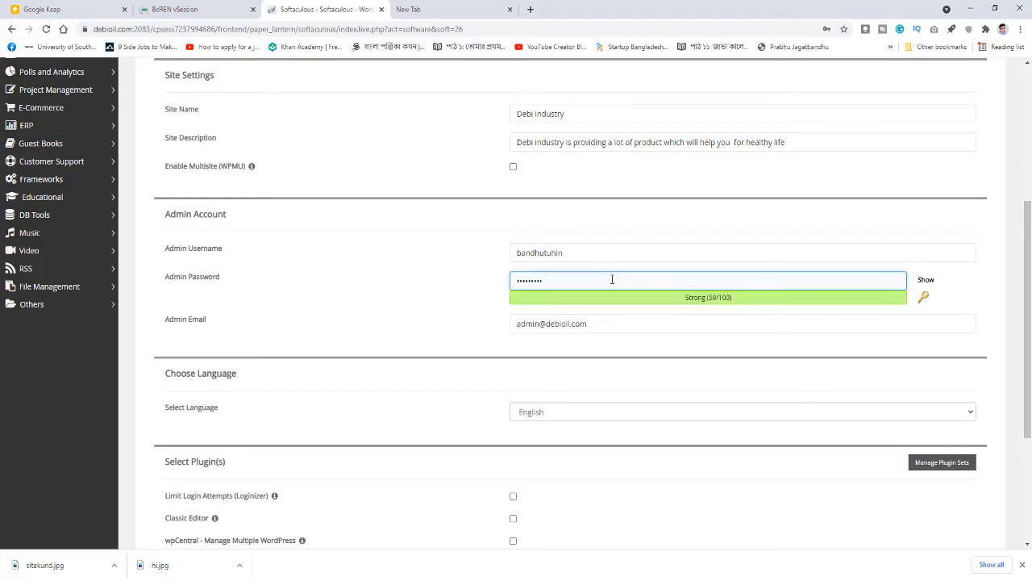
double_click(612, 279)
key(BackSpace)
text(•••)
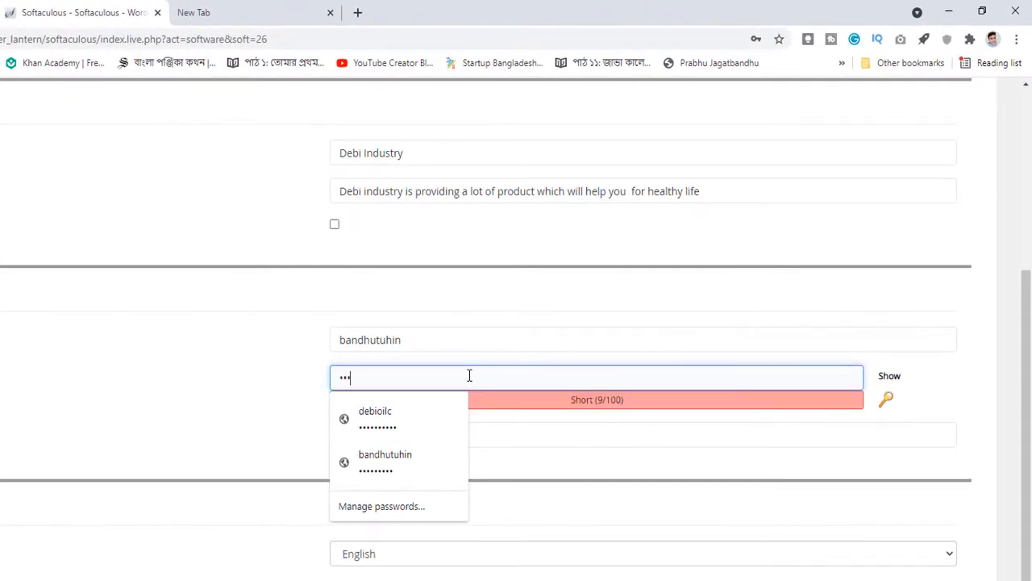
text(•••••)
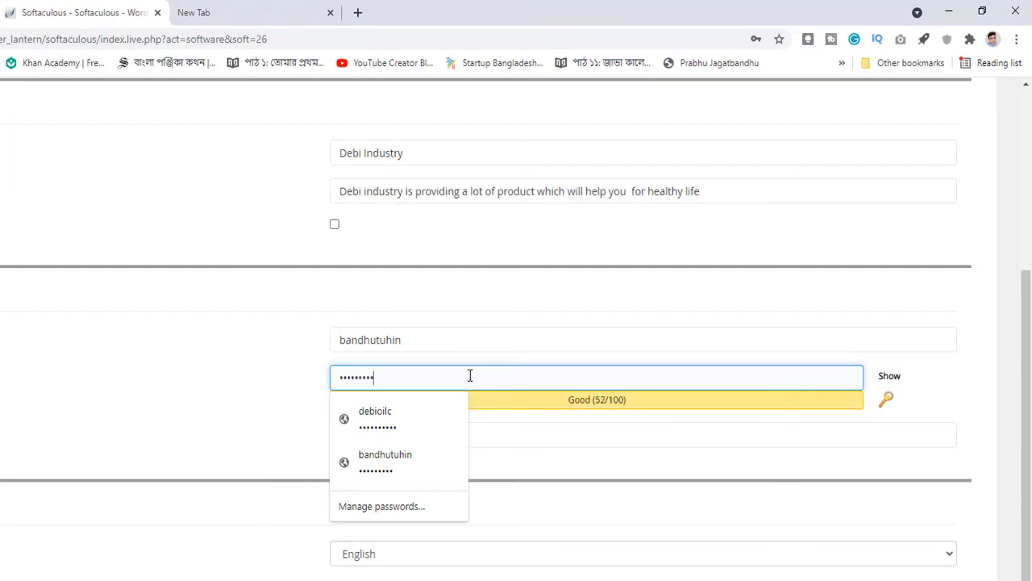
text(•)
key(ctrl+a)
key(BackSpace)
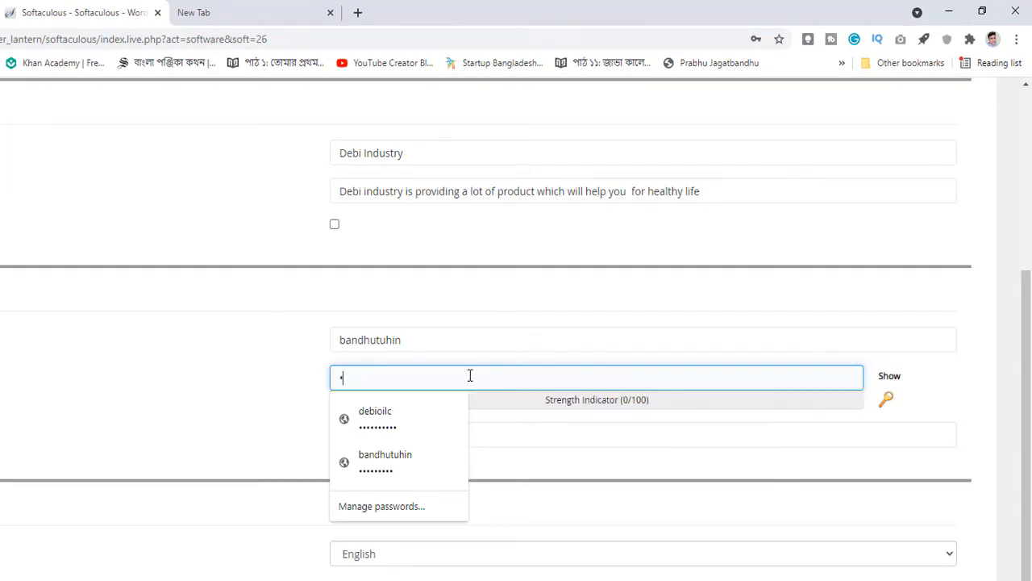
text(•••••)
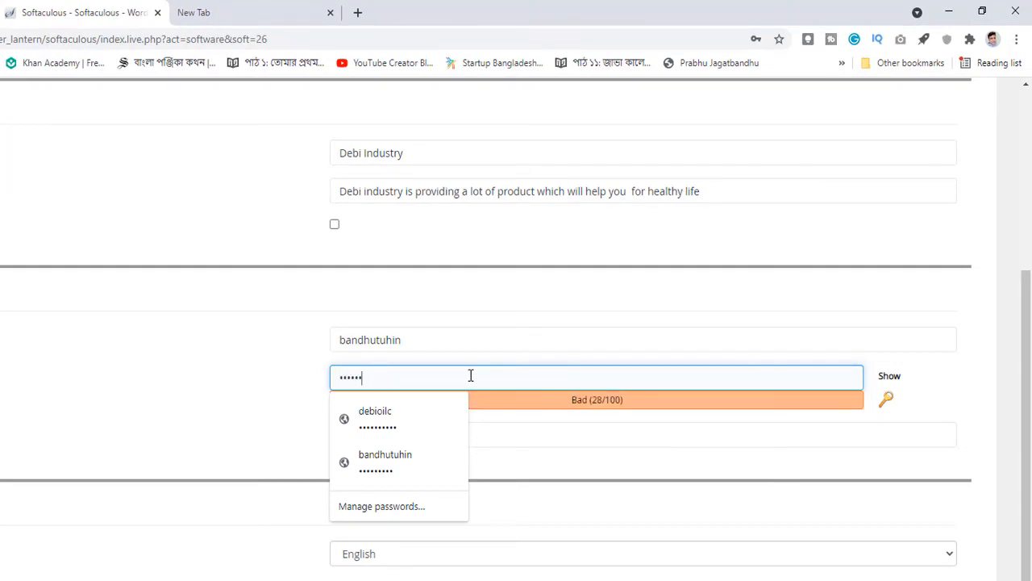
text(•••)
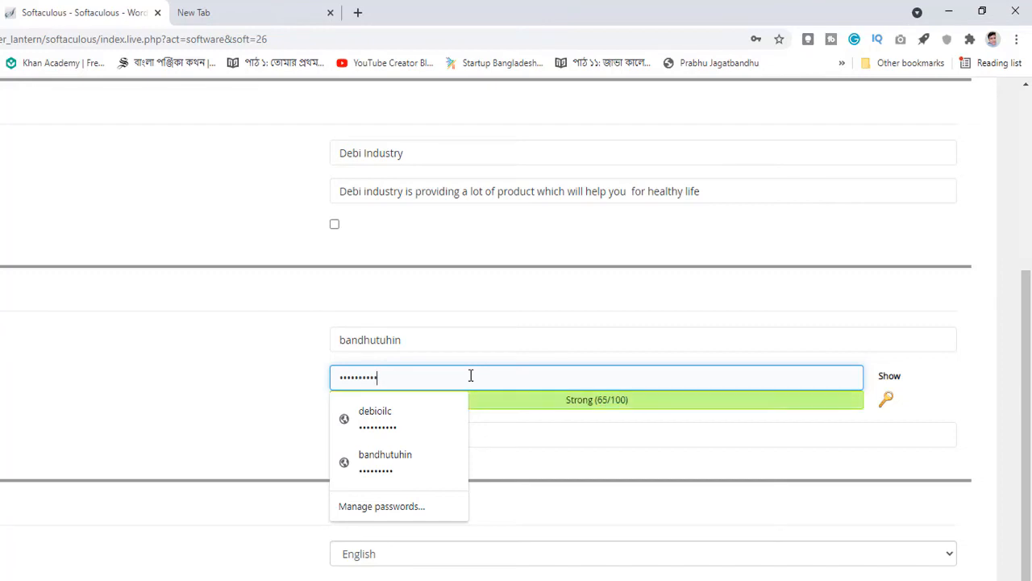
click(267, 401)
Replace the default admin email with the administrator's email address.
click(403, 438)
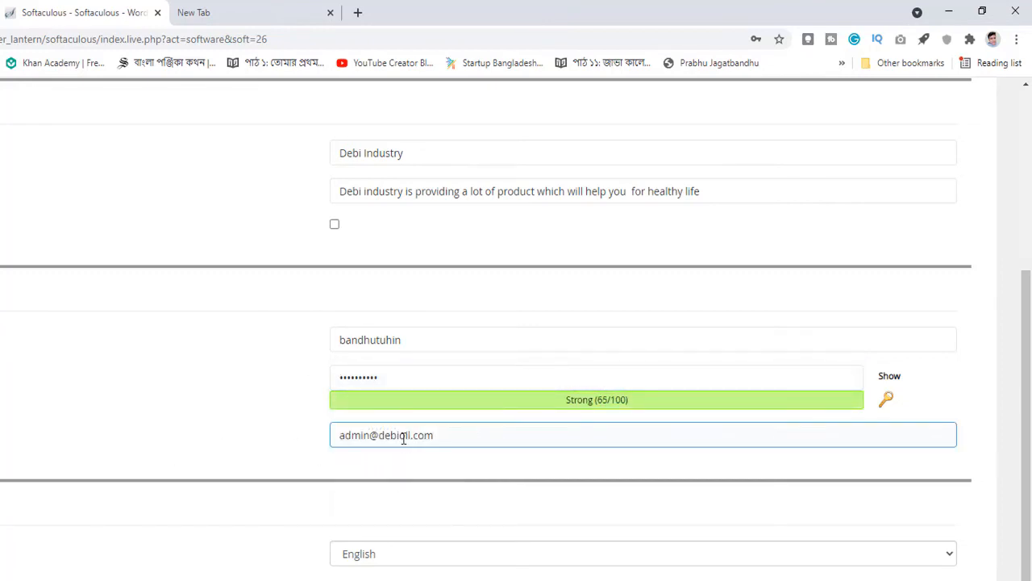
key(ctrl+a)
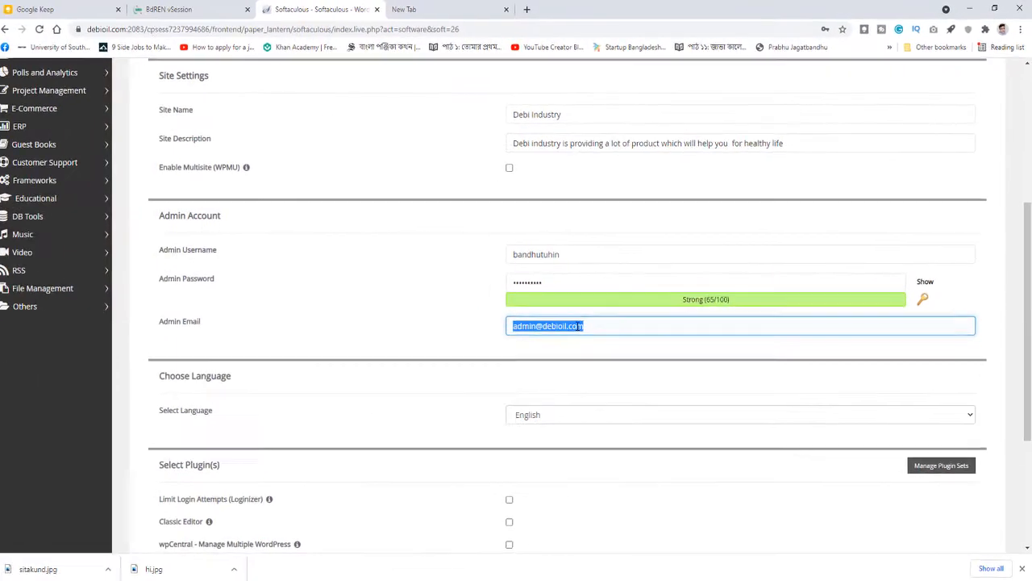
text(bandhutuh)
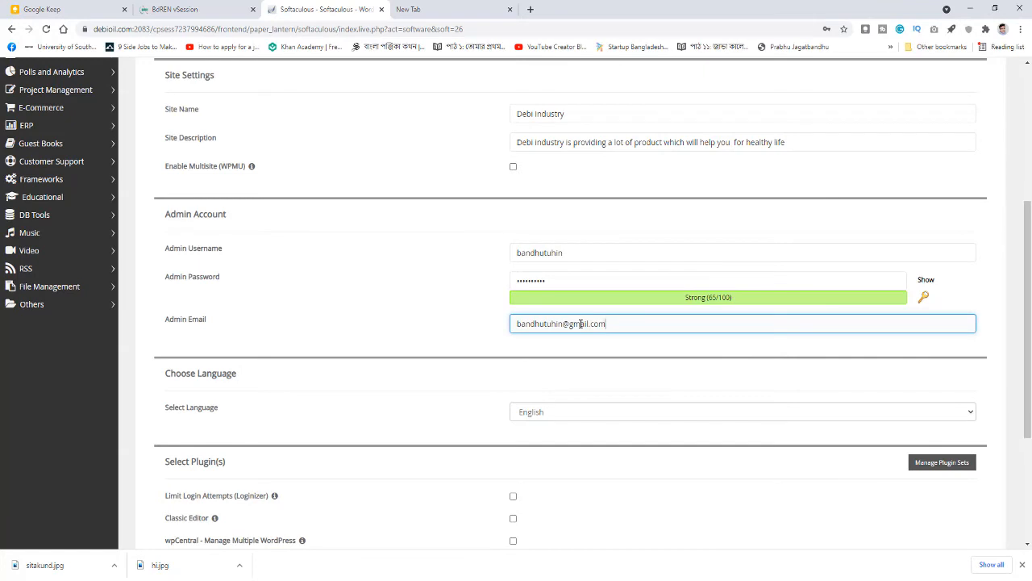
click(471, 341)
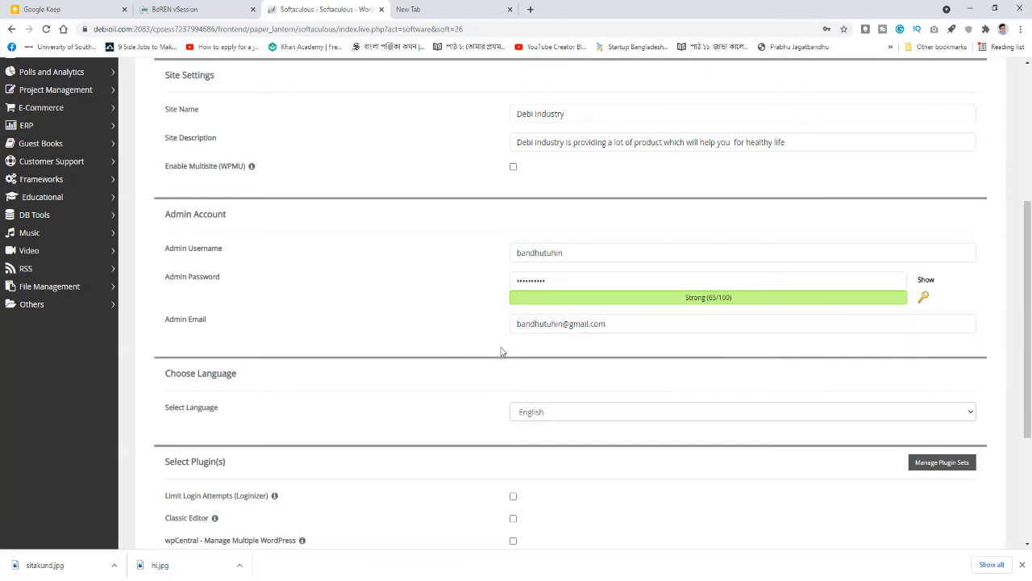
click(622, 328)
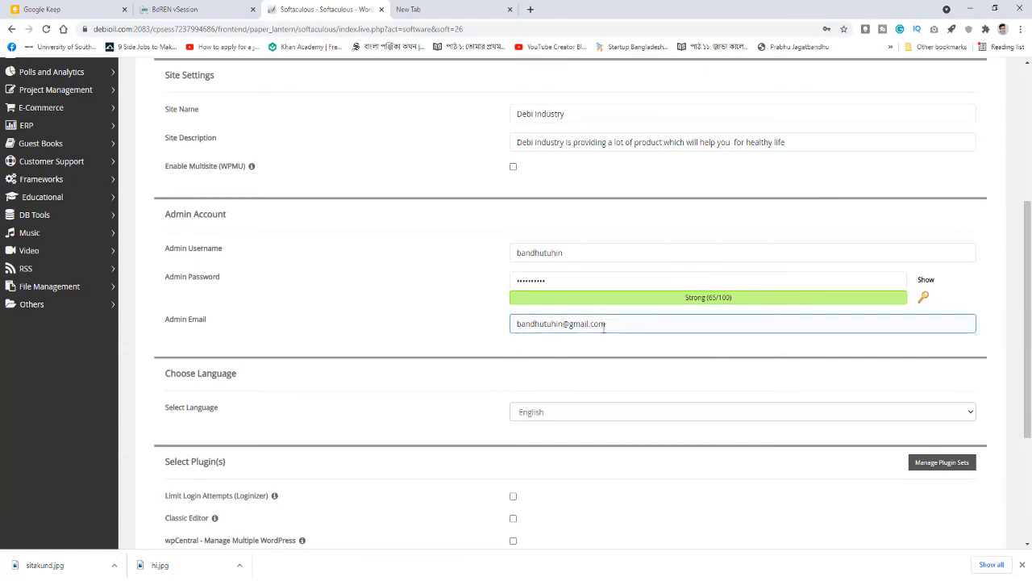
click(524, 346)
Launch the WordPress installation and dismiss Chrome's update-password prompt.
click(653, 347)
scroll(655, 348, down, 2)
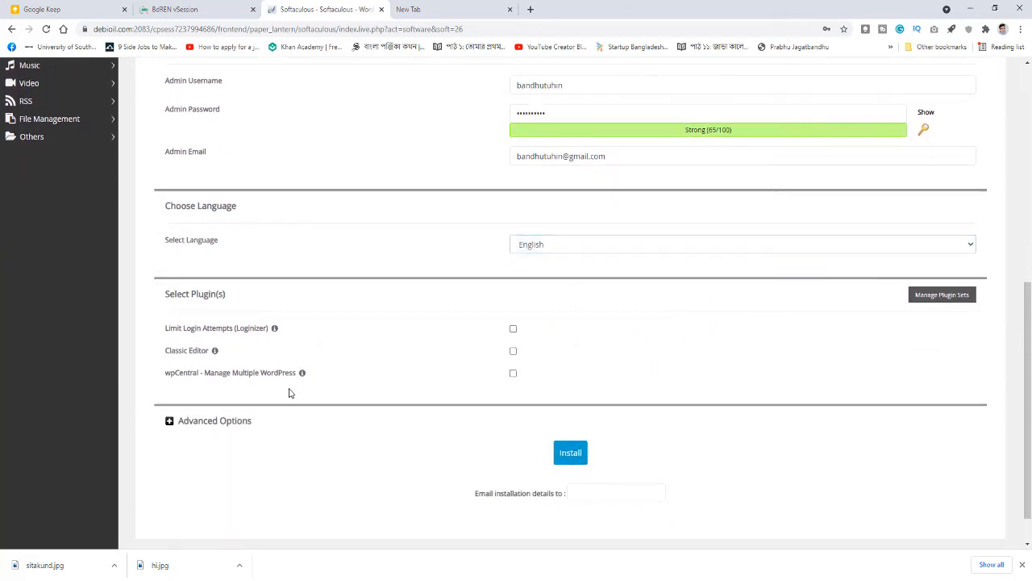
click(571, 454)
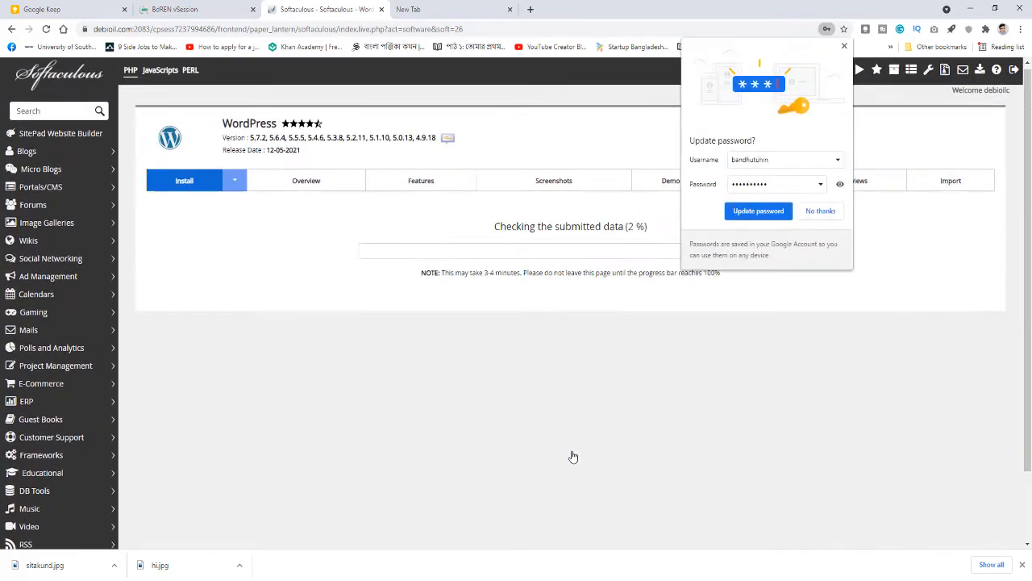
click(758, 211)
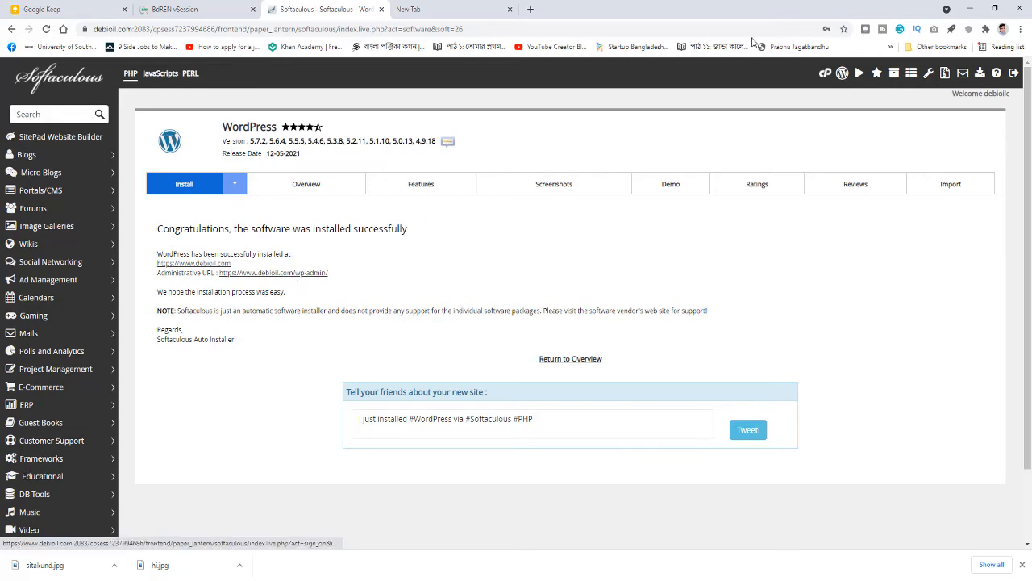
In the spare tab, go to debioil.com/login.
click(443, 9)
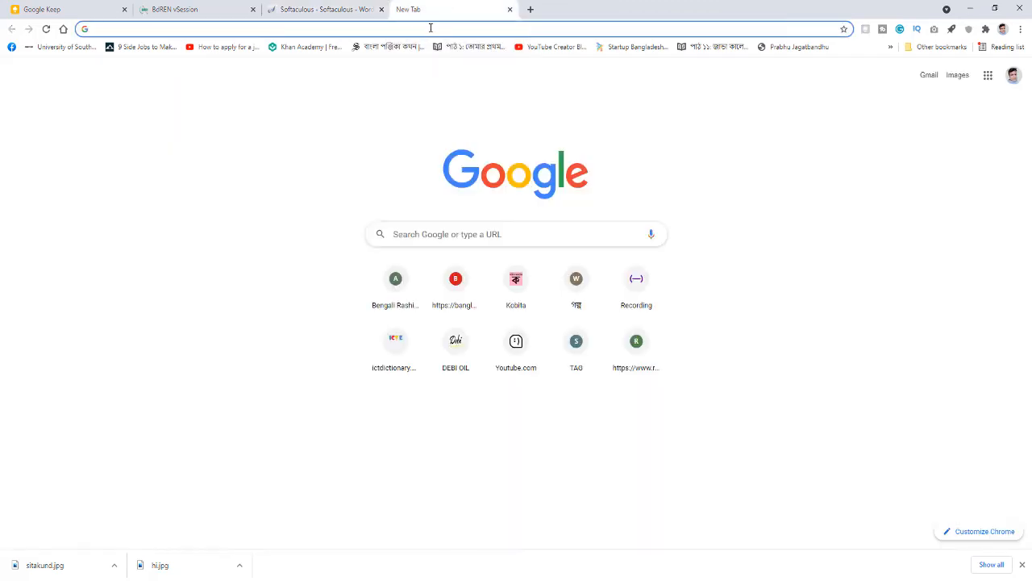
click(435, 28)
text(debioil.com)
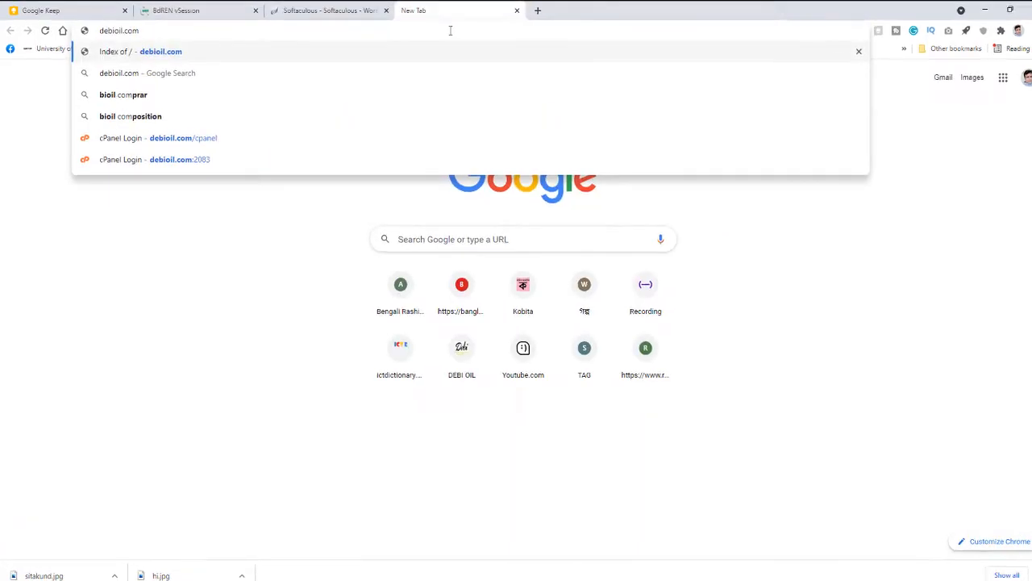
text(/wp)
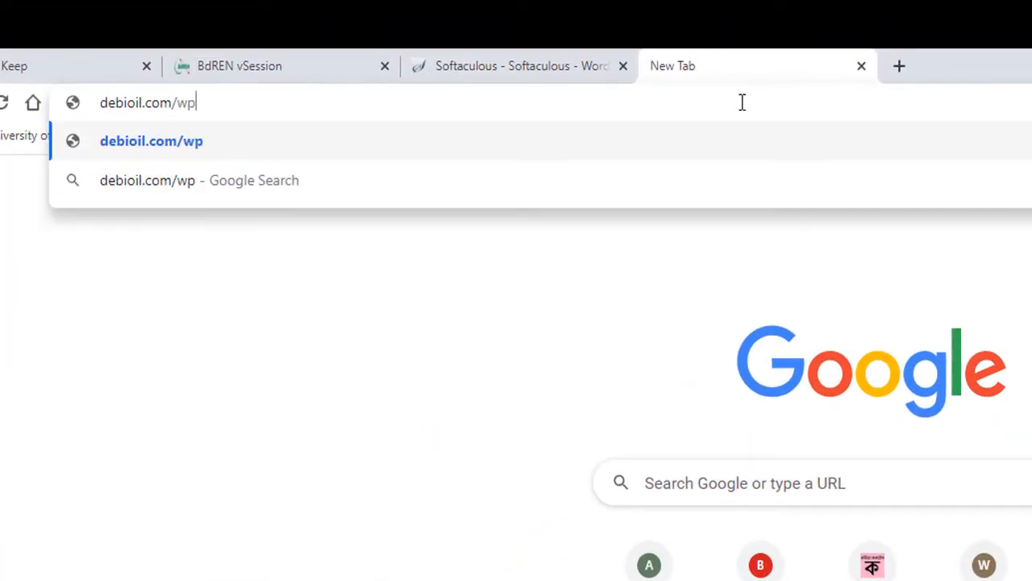
key(BackSpace)
key(BackSpace)
text(l)
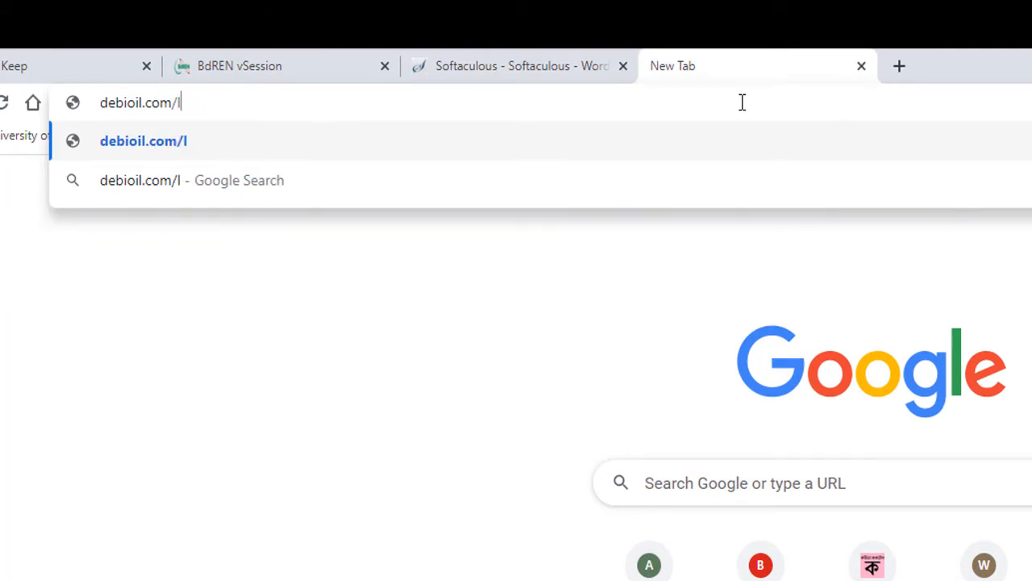
key(BackSpace)
text(login)
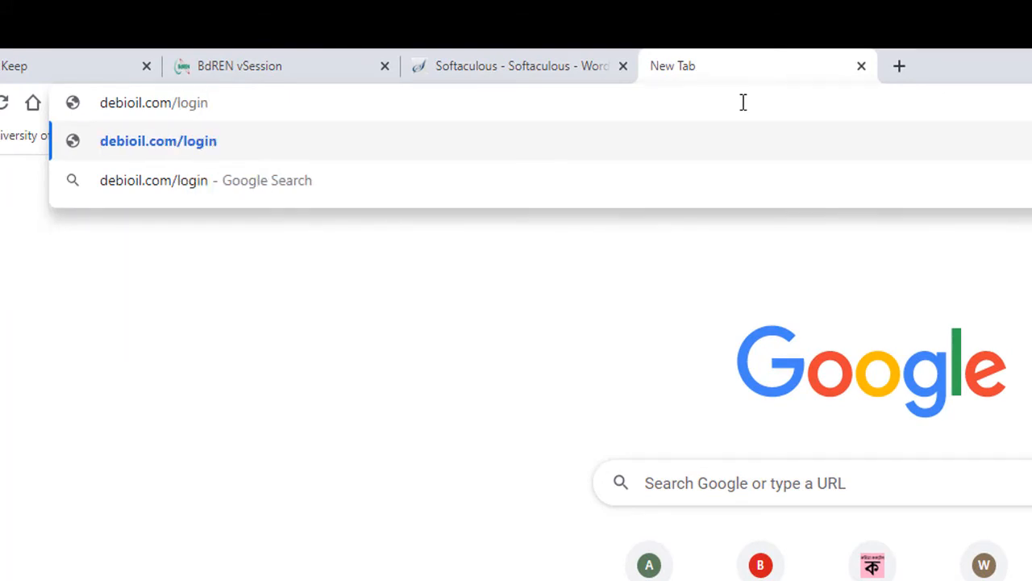
key(Return)
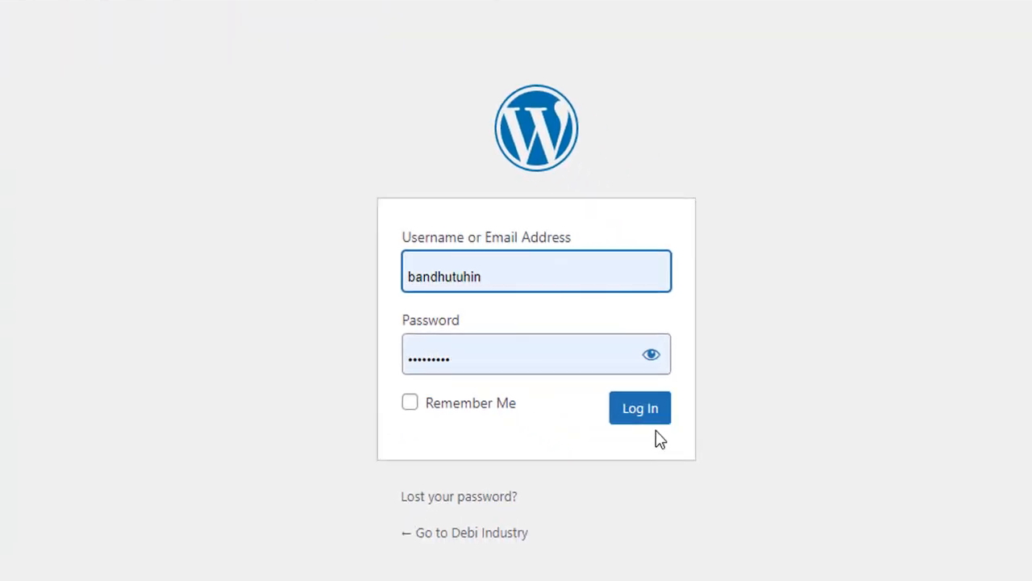
Retype the correct admin password after the failed login, sign in, and dismiss Chrome's password prompt.
click(647, 415)
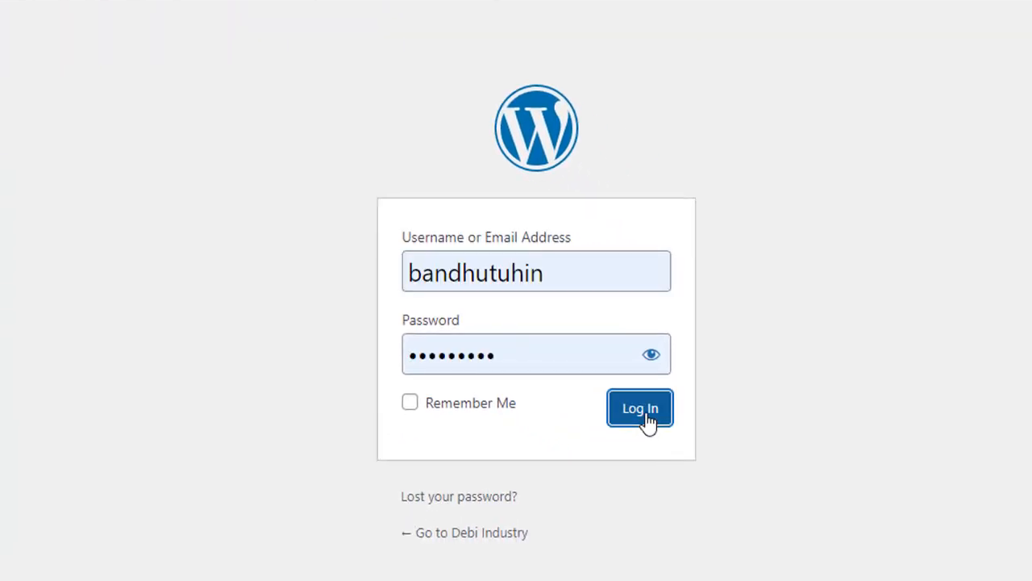
double_click(539, 423)
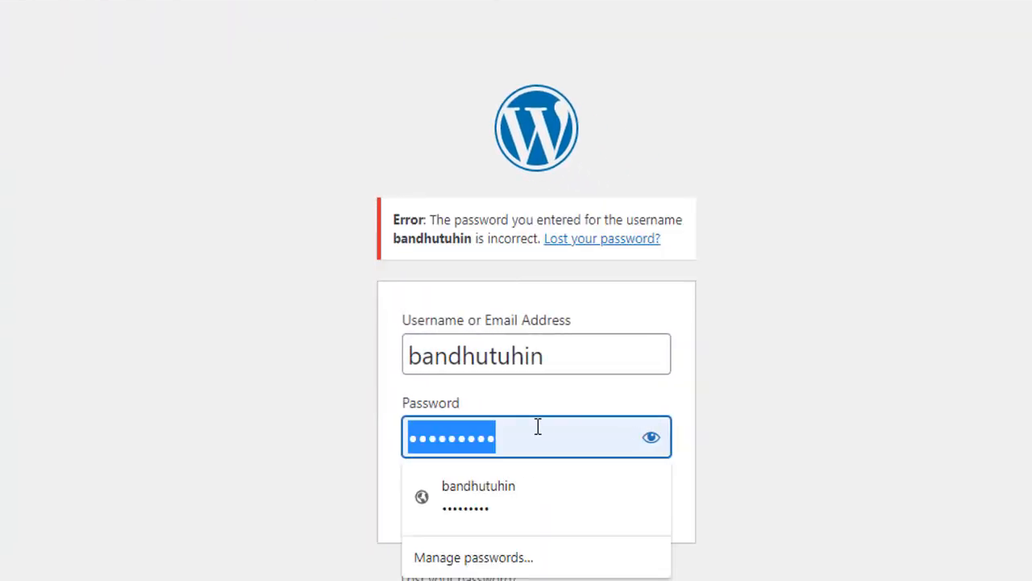
text(••••••••)
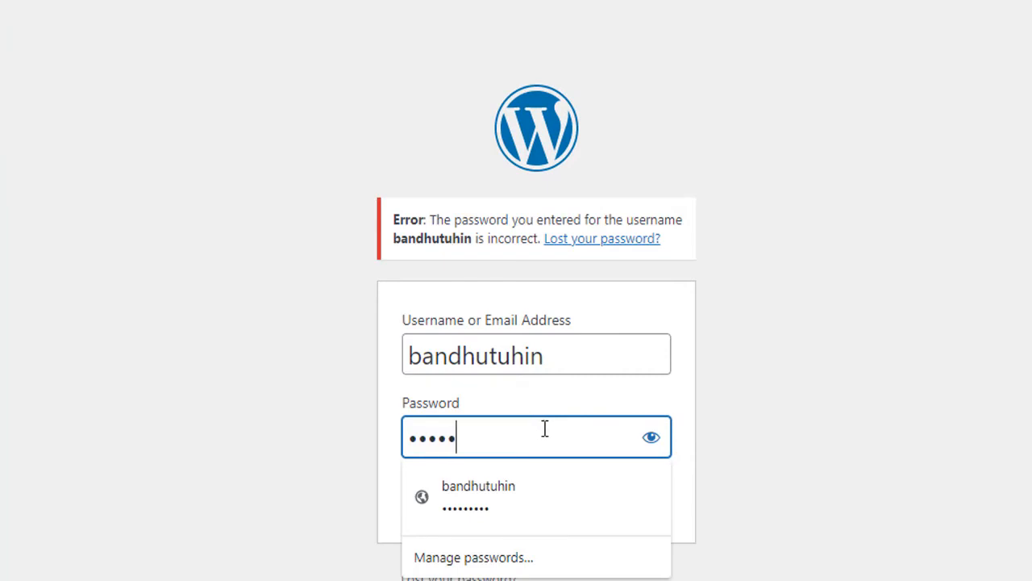
text(••)
key(Escape)
key(Return)
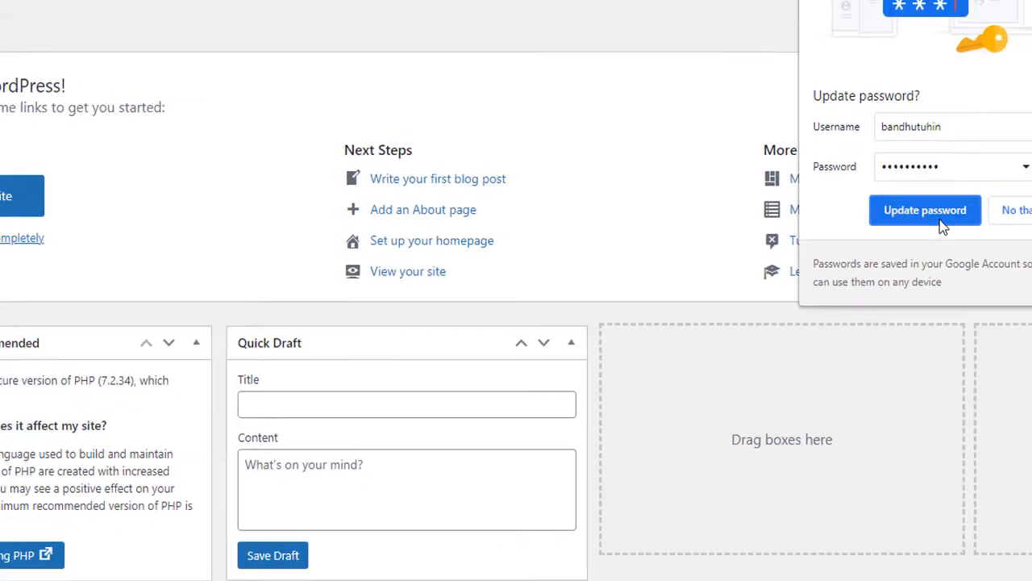
click(925, 212)
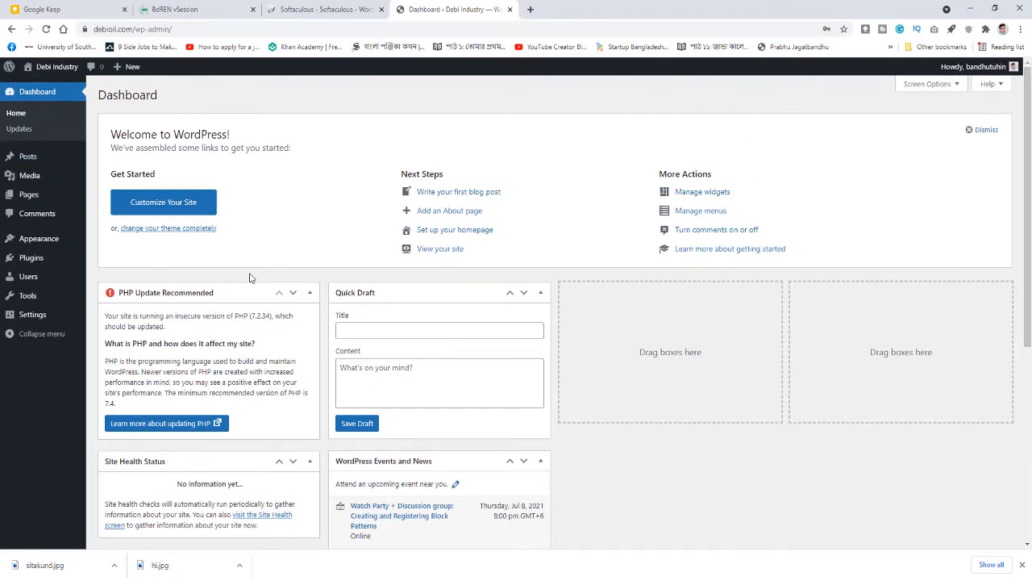
Open Appearance > Themes, view the live debioil.com site in a new tab, then return to Themes.
mouse_move(34, 241)
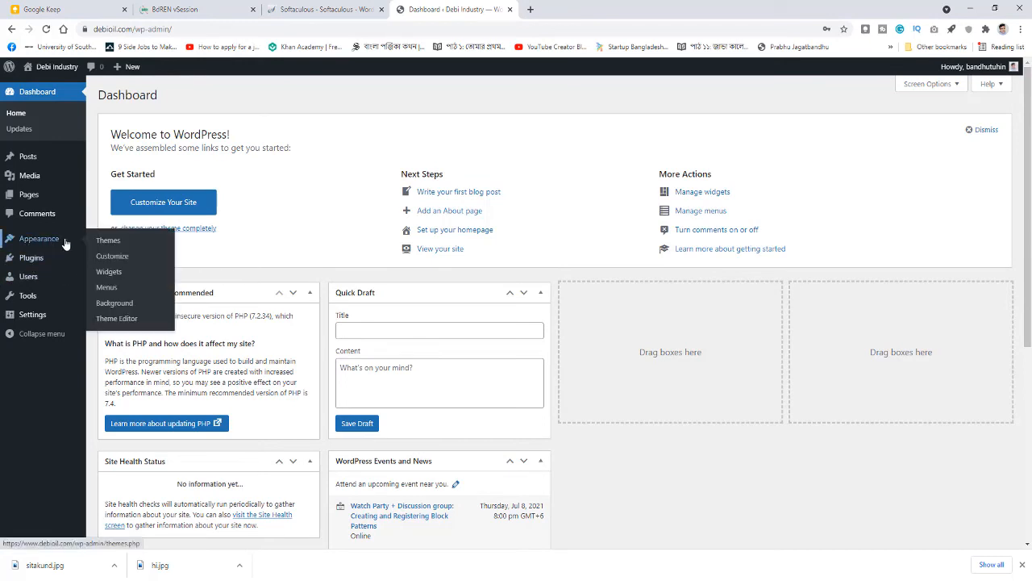
click(112, 244)
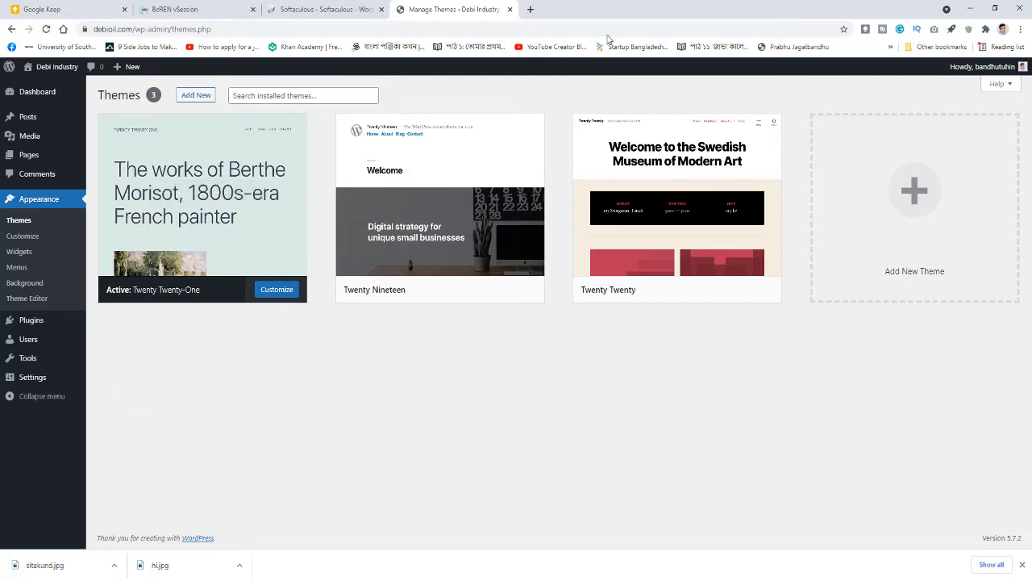
click(530, 9)
text(de)
key(Return)
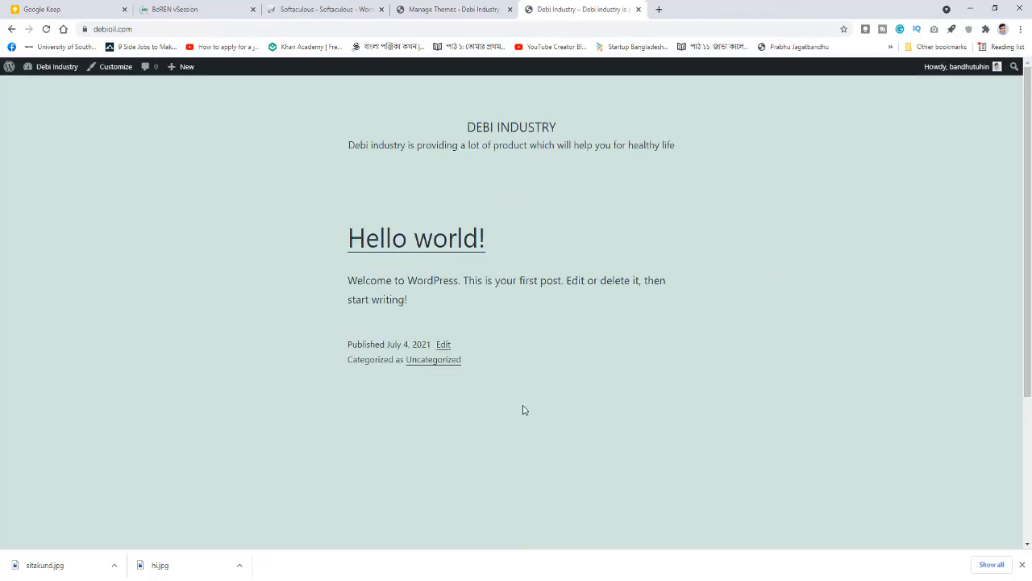
click(454, 7)
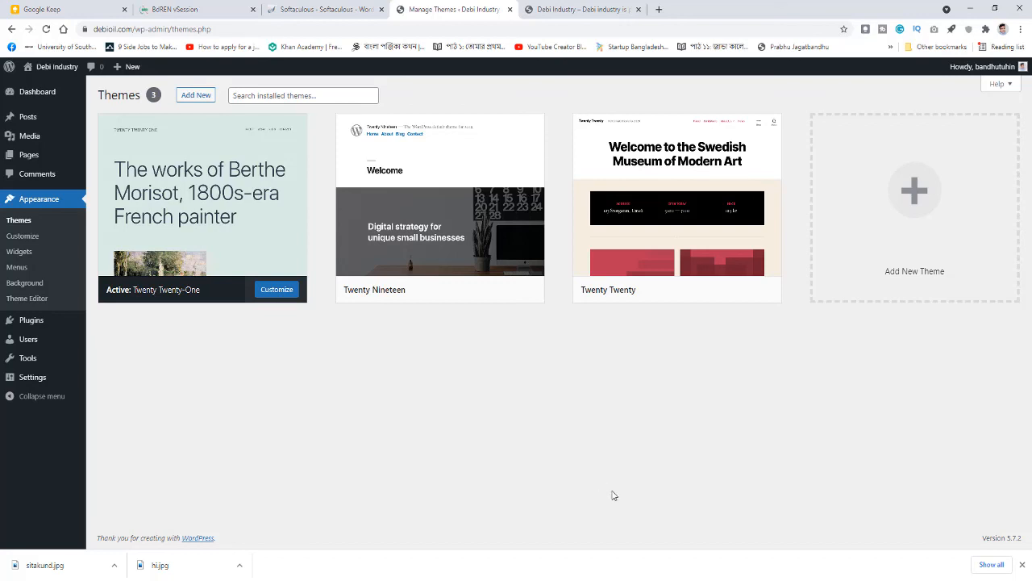
mouse_move(616, 567)
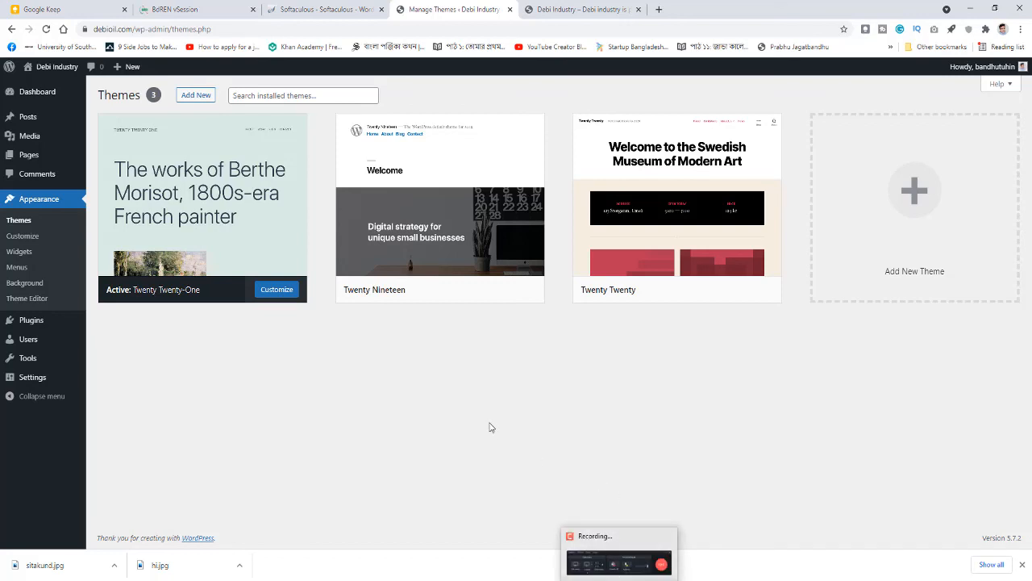